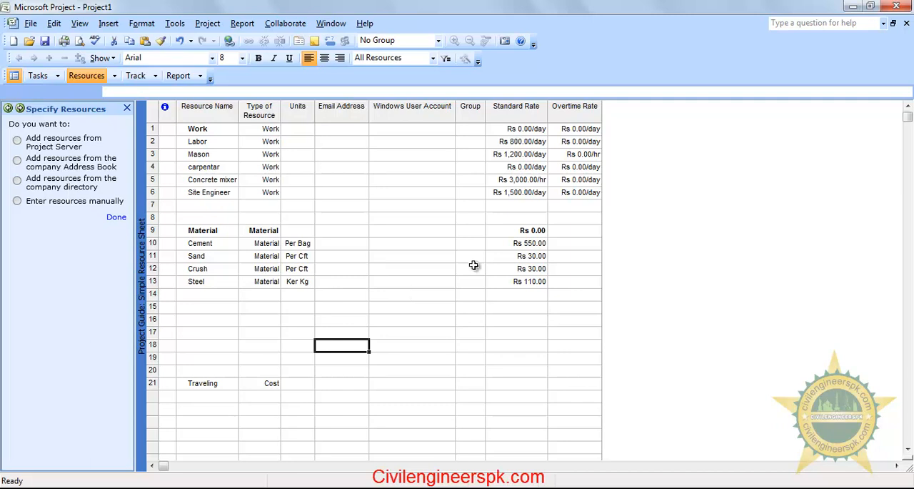
Set the standard rate of the Crush material resource to Rs 35
{"action": "left_click_drag", "start_coordinate": [522, 243], "coordinate": [517, 279]}
{"action": "left_click_drag", "start_coordinate": [533, 243], "coordinate": [527, 280]}
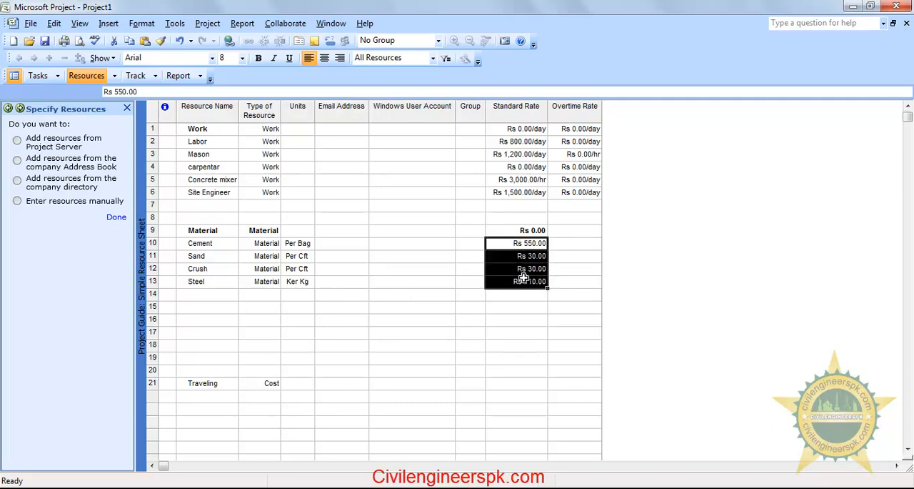
{"action": "left_click", "coordinate": [509, 271]}
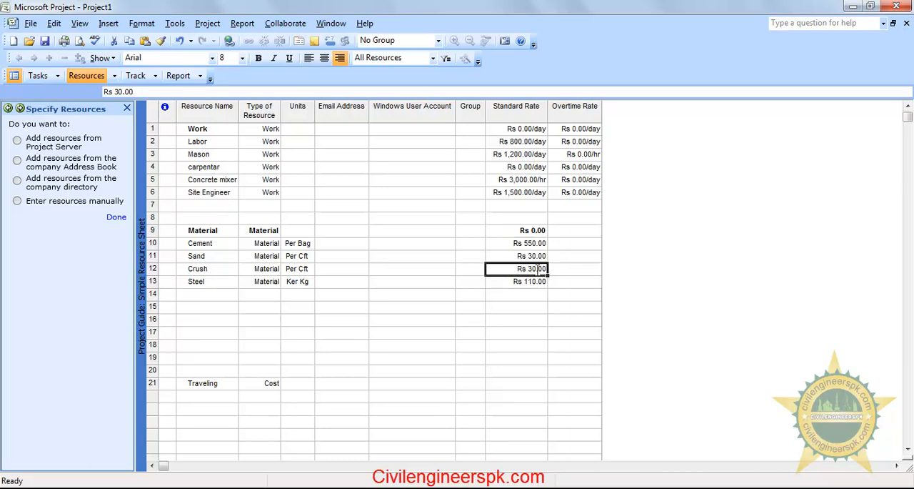
{"action": "type", "text": "35"}
{"action": "key", "text": "Return"}
{"action": "left_click", "coordinate": [439, 320]}
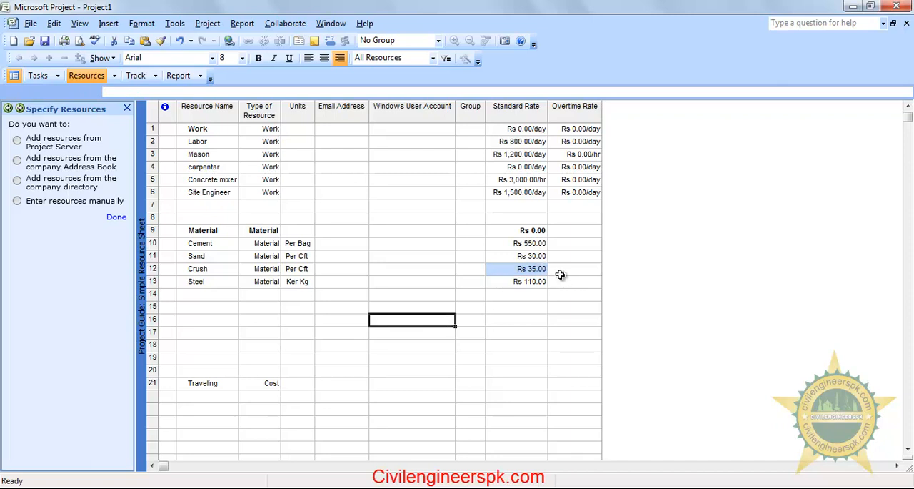
{"action": "left_click", "coordinate": [514, 330]}
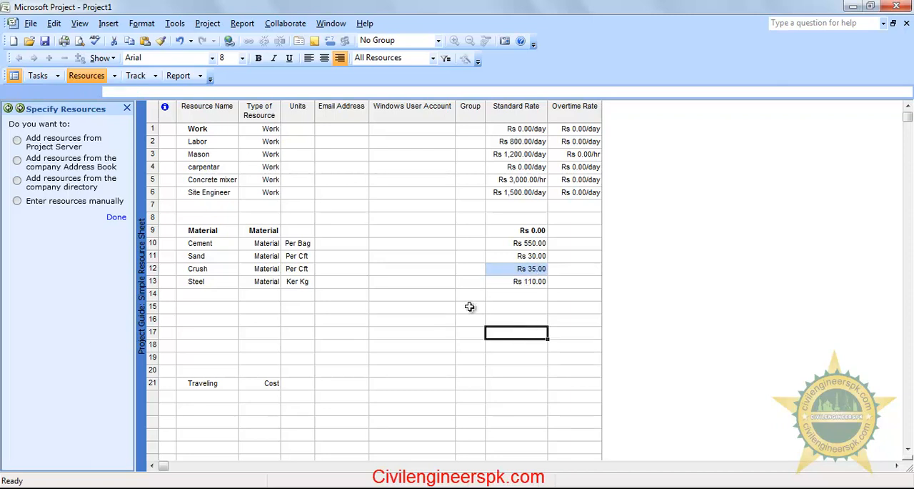
{"action": "left_click_drag", "start_coordinate": [212, 146], "coordinate": [214, 192]}
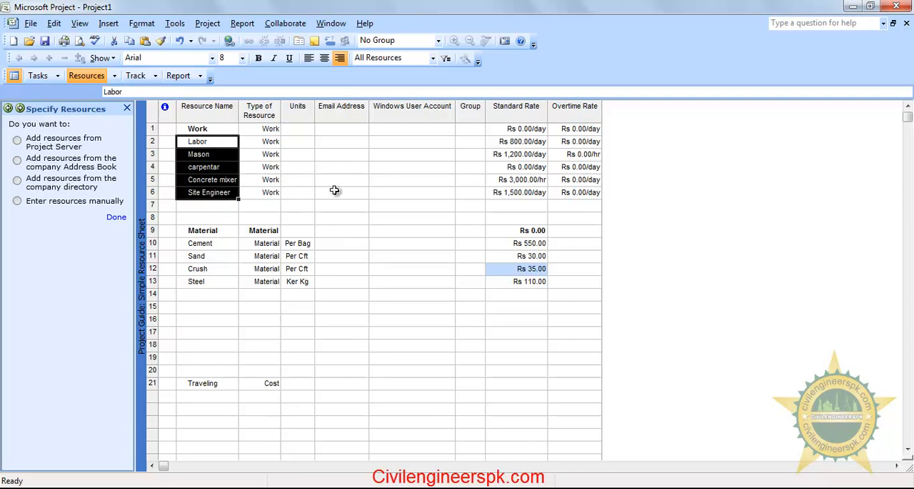
{"action": "left_click", "coordinate": [341, 192]}
{"action": "left_click_drag", "start_coordinate": [514, 142], "coordinate": [513, 195]}
{"action": "left_click", "coordinate": [427, 205]}
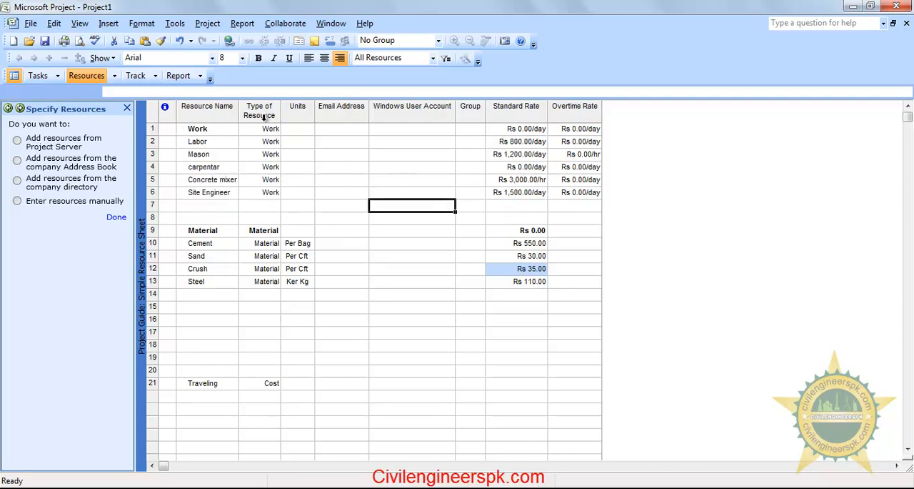
Remove the Traveling cost resource from row 21 of the resource sheet
{"action": "left_click", "coordinate": [153, 383]}
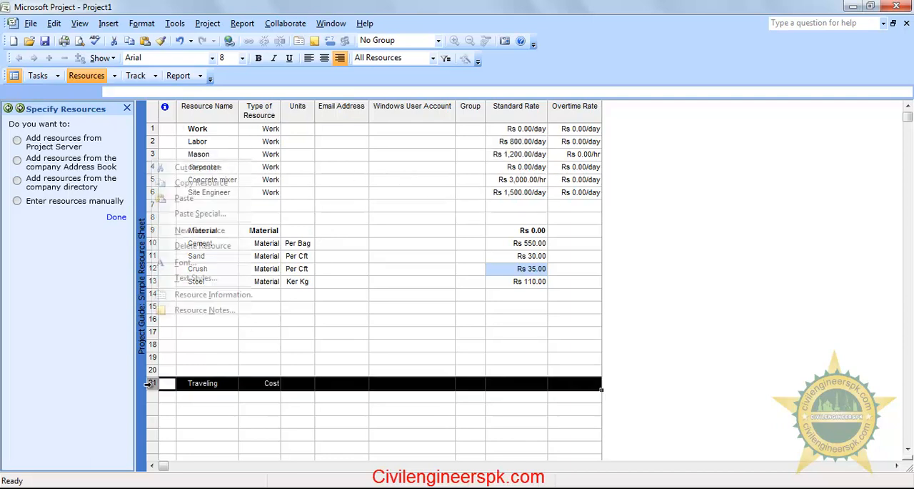
{"action": "right_click", "coordinate": [152, 382]}
{"action": "left_click", "coordinate": [254, 169]}
{"action": "left_click", "coordinate": [429, 294]}
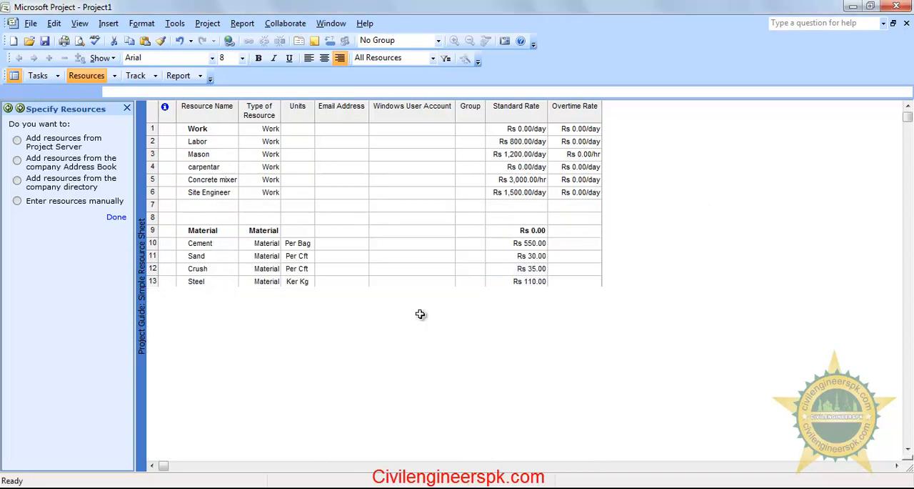
{"action": "left_click", "coordinate": [297, 334]}
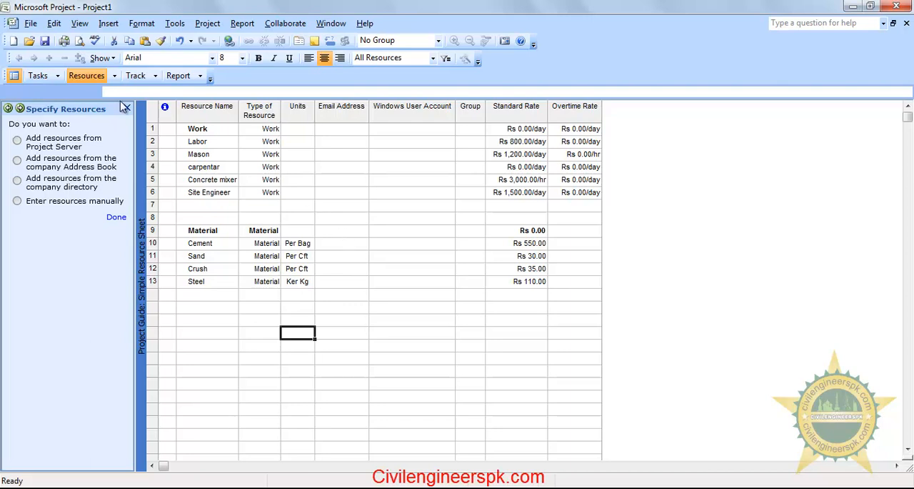
Switch to the project's task list with its Gantt chart and widen the table area to show the full Resource Names column
{"action": "left_click", "coordinate": [33, 77]}
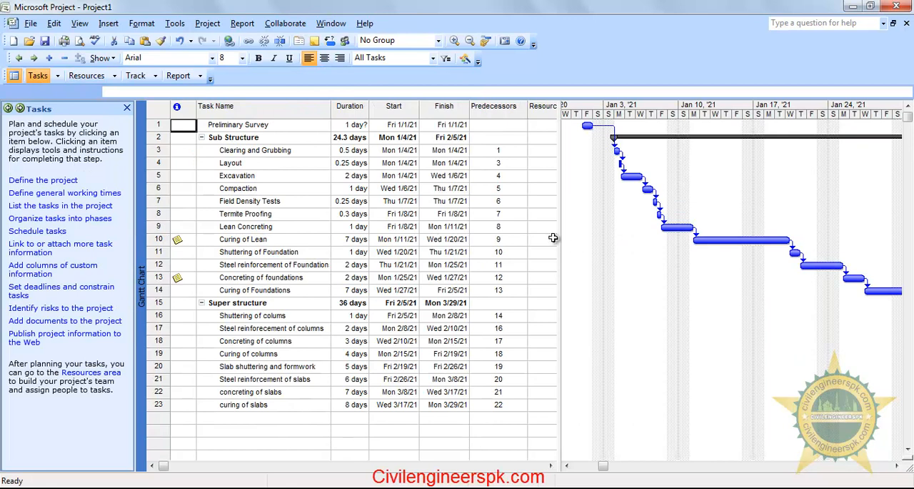
{"action": "left_click_drag", "start_coordinate": [561, 237], "coordinate": [551, 237]}
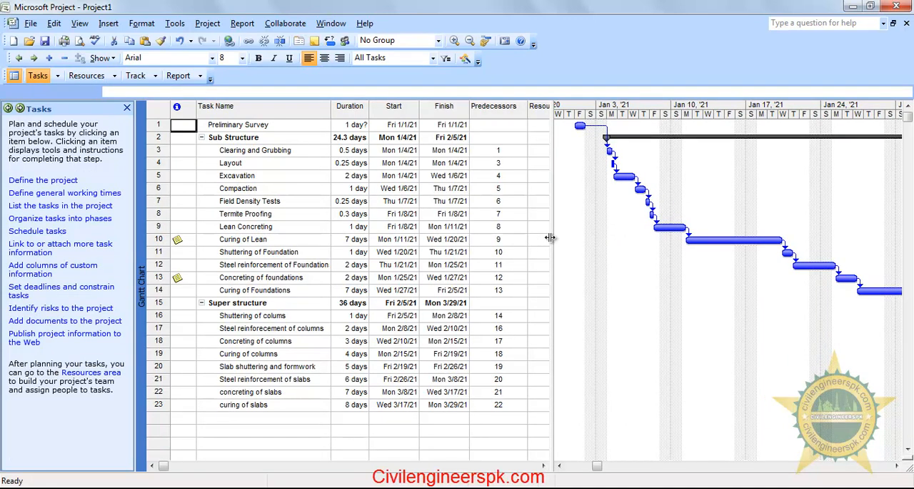
{"action": "left_click", "coordinate": [284, 150]}
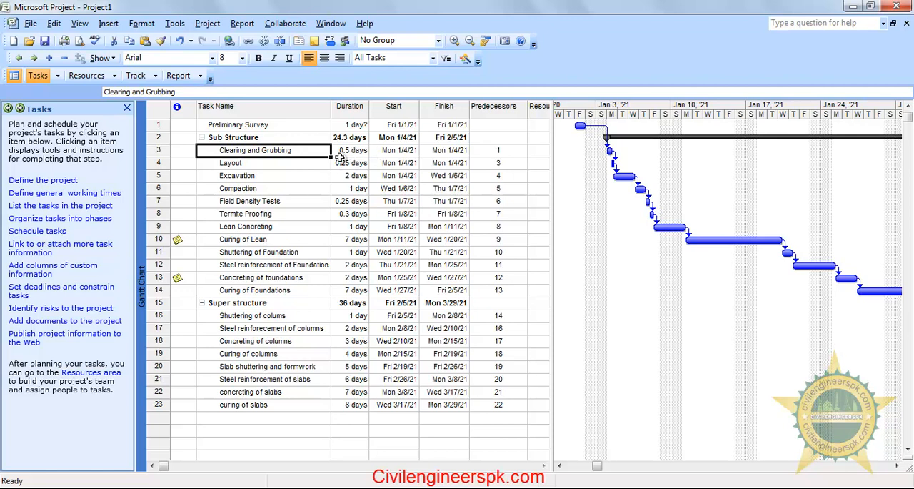
{"action": "left_click_drag", "start_coordinate": [552, 151], "coordinate": [585, 153]}
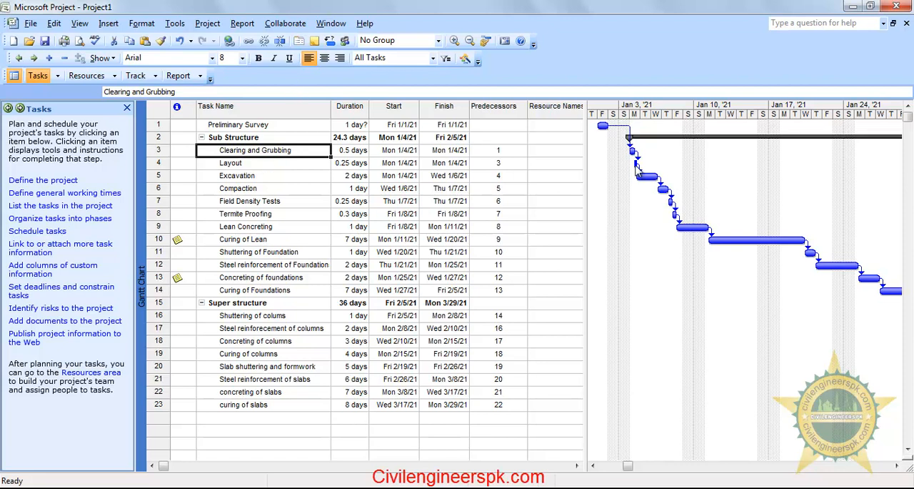
{"action": "left_click_drag", "start_coordinate": [587, 108], "coordinate": [606, 106]}
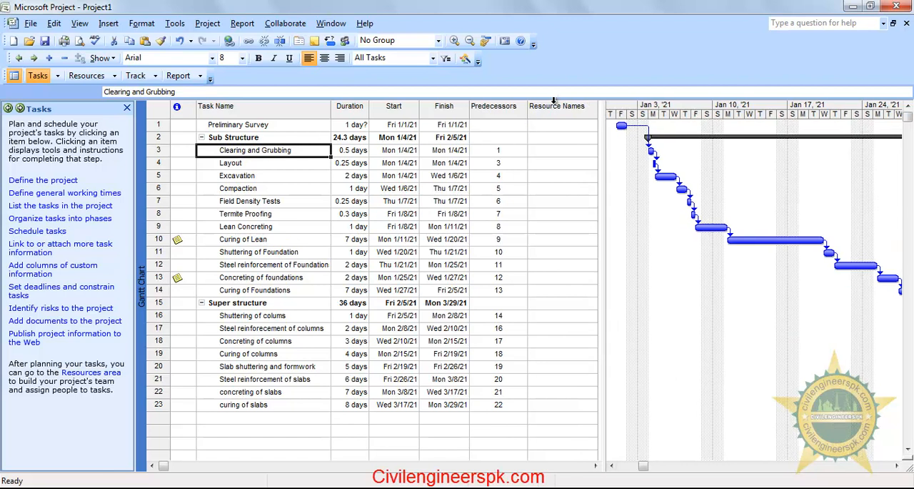
{"action": "left_click_drag", "start_coordinate": [601, 106], "coordinate": [645, 107]}
{"action": "left_click", "coordinate": [576, 107]}
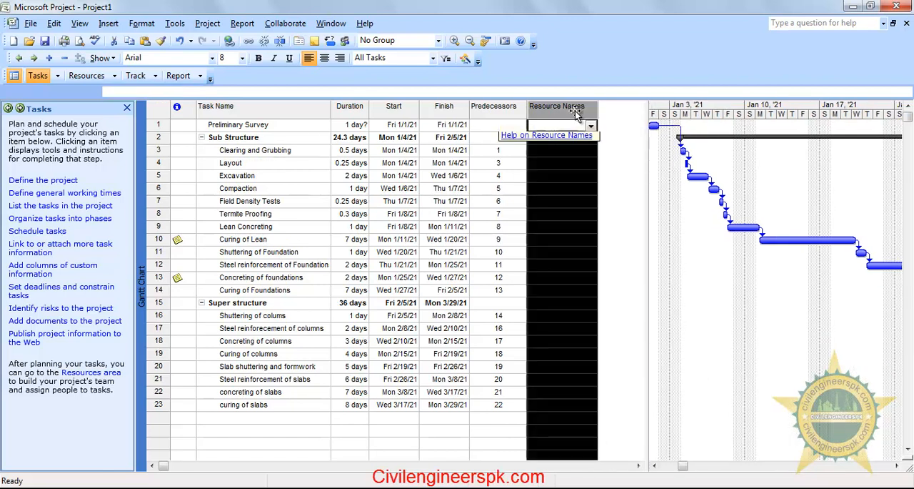
Assign the Labor resource to the Clearing and Grubbing task
{"action": "left_click", "coordinate": [589, 150]}
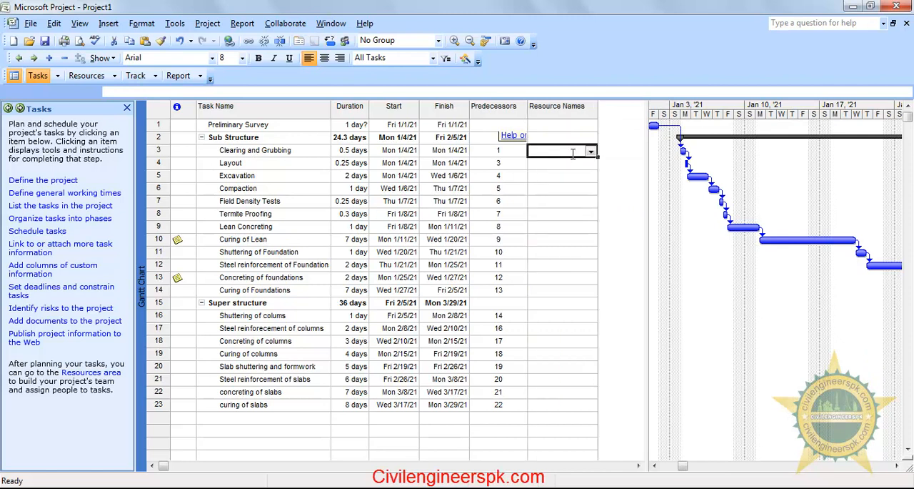
{"action": "left_click", "coordinate": [591, 152]}
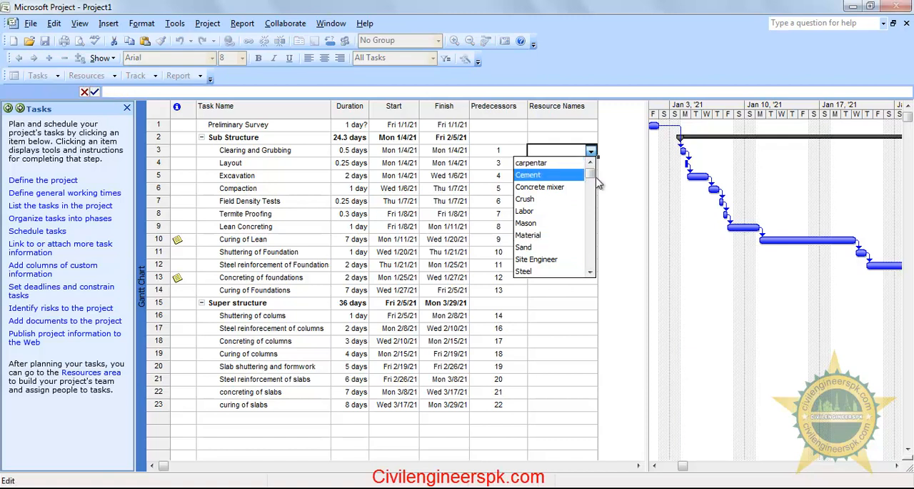
{"action": "left_click_drag", "start_coordinate": [592, 176], "coordinate": [590, 273]}
{"action": "left_click", "coordinate": [592, 208]}
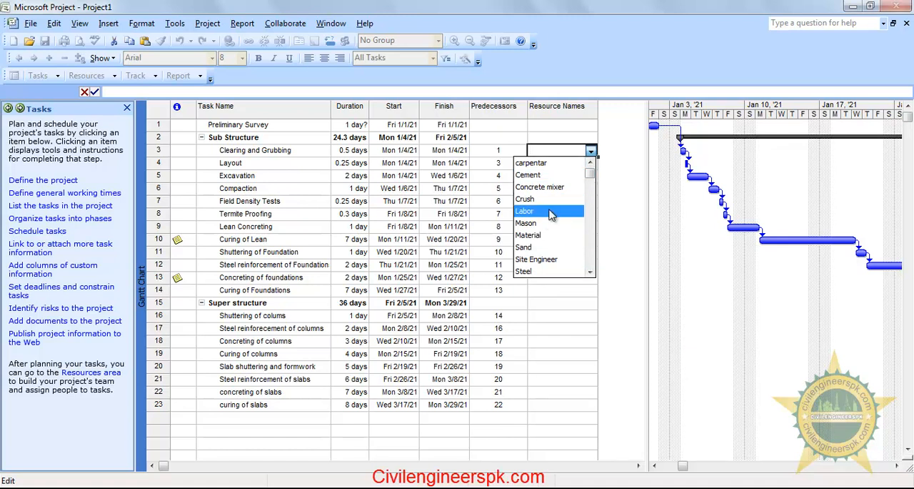
{"action": "left_click", "coordinate": [550, 213]}
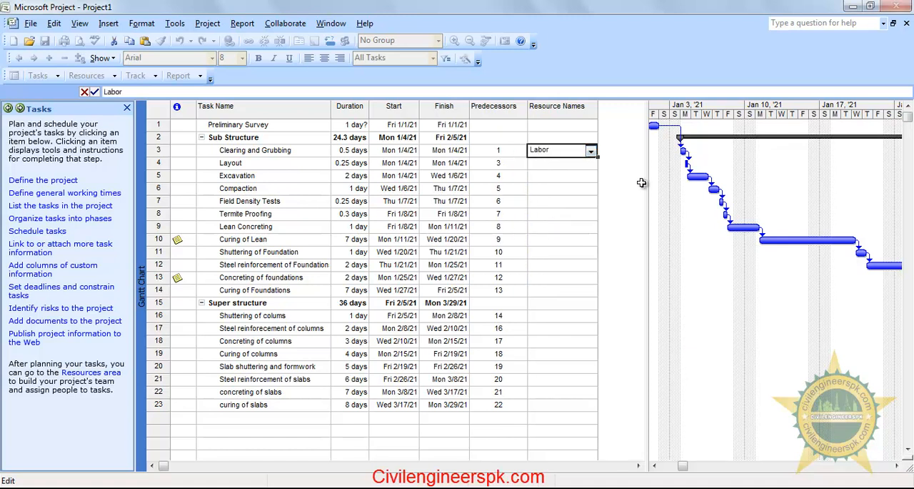
{"action": "key", "text": "Return"}
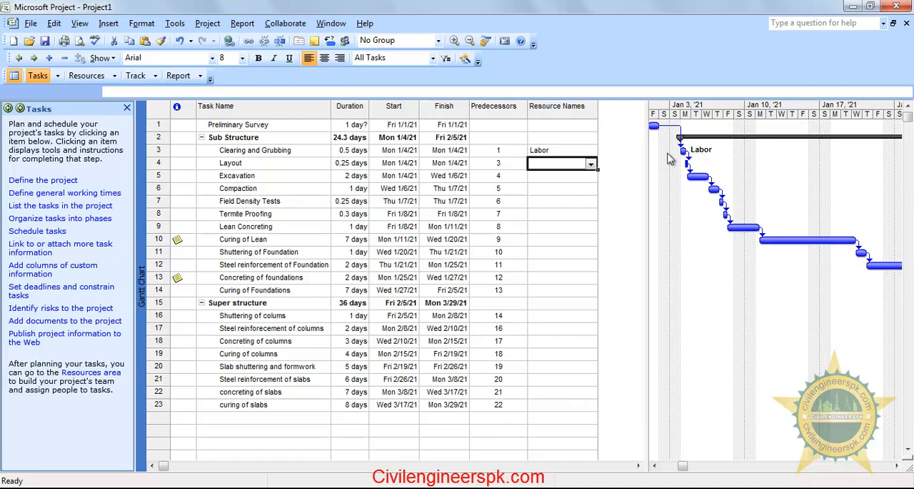
{"action": "left_click_drag", "start_coordinate": [648, 152], "coordinate": [619, 152]}
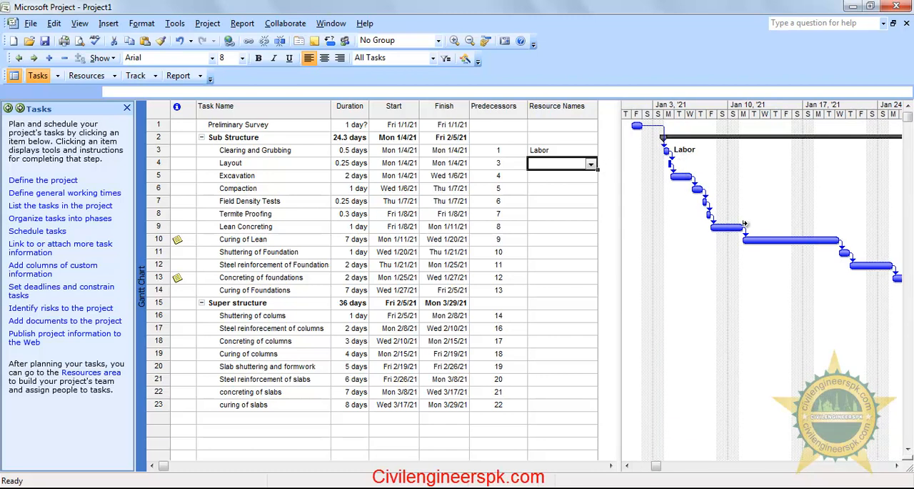
{"action": "left_click_drag", "start_coordinate": [619, 166], "coordinate": [609, 167]}
{"action": "key", "text": "Down"}
{"action": "key", "text": "Down"}
{"action": "key", "text": "Down"}
{"action": "key", "text": "Down"}
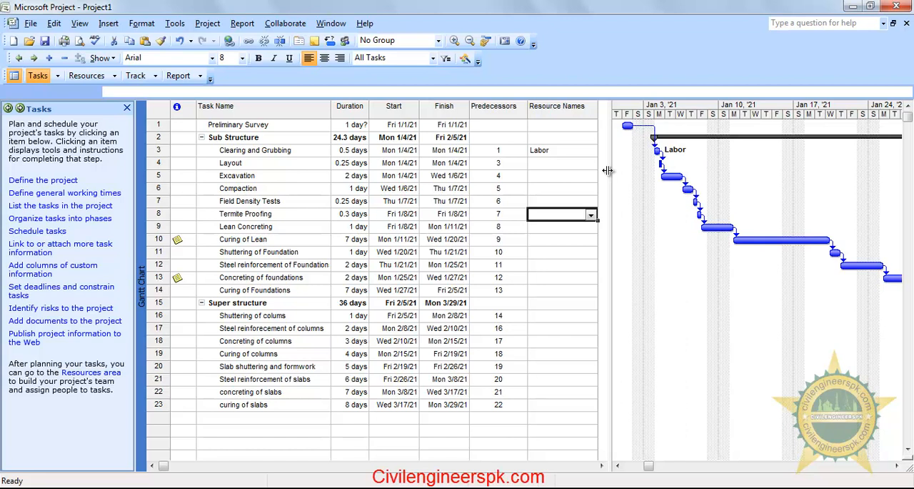
{"action": "left_click", "coordinate": [303, 150]}
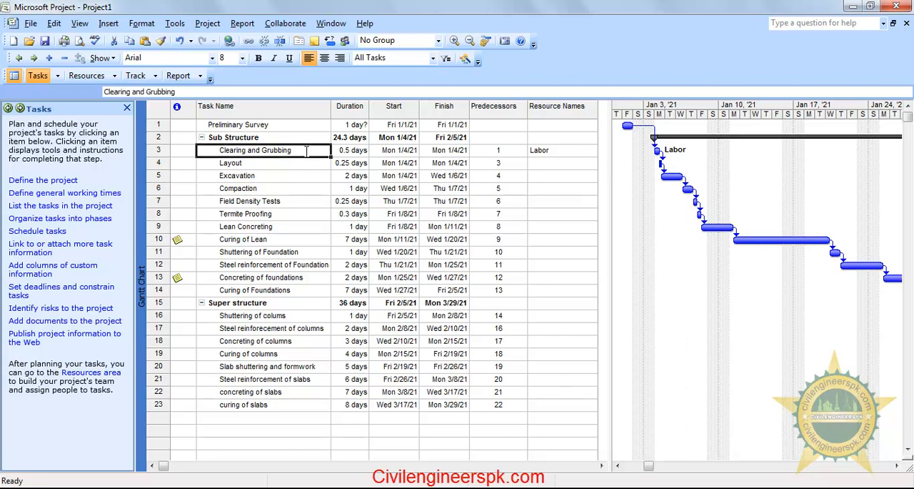
{"action": "left_click", "coordinate": [266, 176]}
{"action": "left_click", "coordinate": [281, 151]}
{"action": "left_click", "coordinate": [299, 202]}
{"action": "left_click", "coordinate": [298, 151]}
{"action": "left_click", "coordinate": [299, 177]}
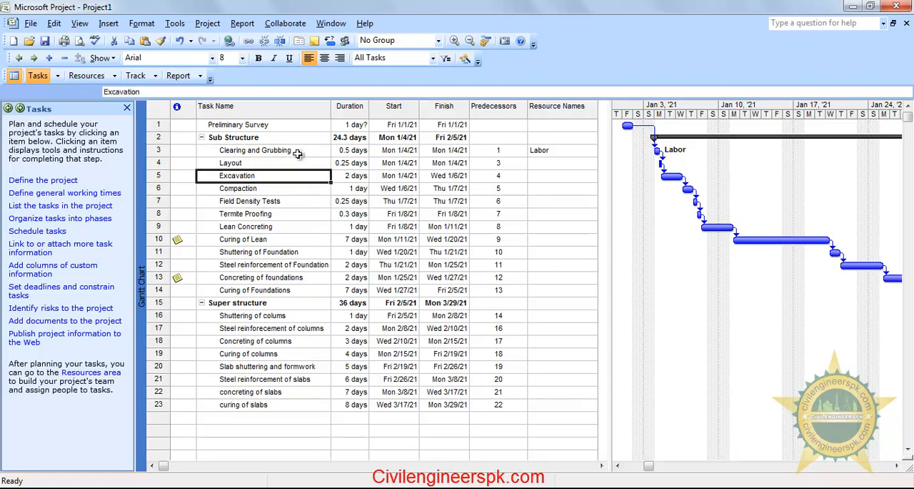
Check the resource assignments and available resources in the Clearing and Grubbing task information, and close it without changes
{"action": "double_click", "coordinate": [298, 151]}
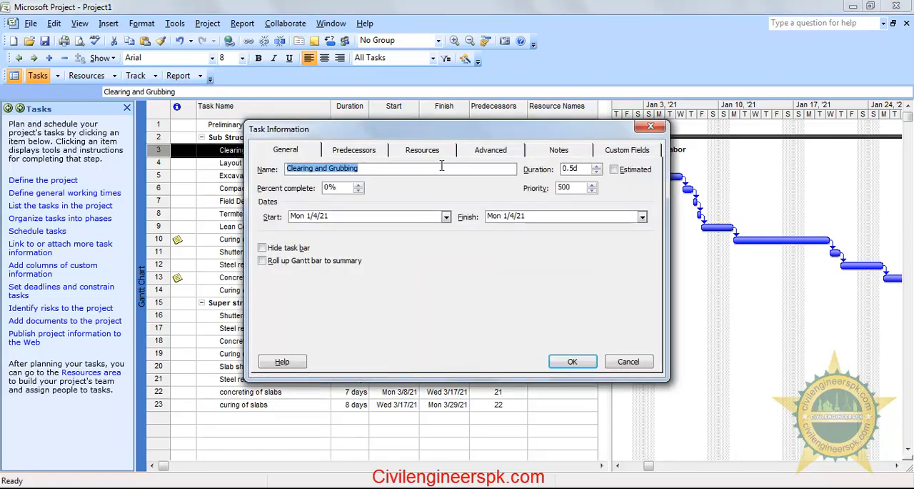
{"action": "left_click_drag", "start_coordinate": [452, 135], "coordinate": [502, 207]}
{"action": "left_click", "coordinate": [486, 180]}
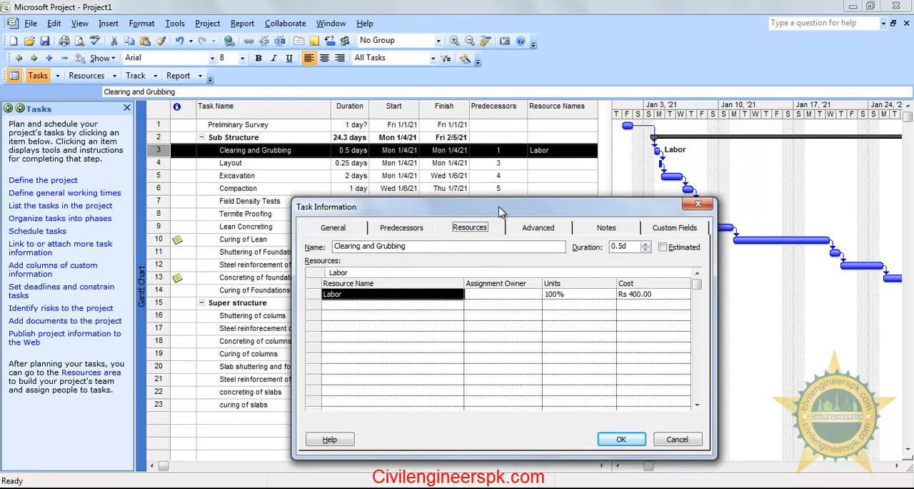
{"action": "left_click", "coordinate": [367, 306]}
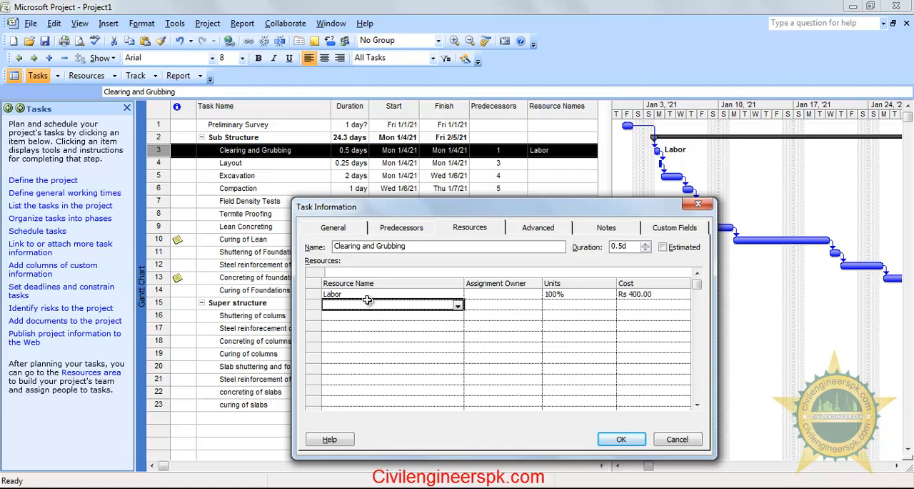
{"action": "left_click", "coordinate": [458, 305]}
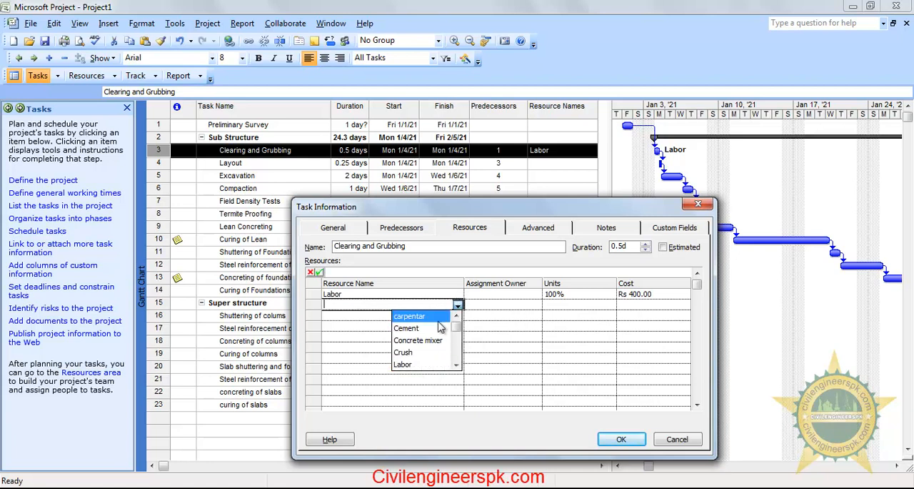
{"action": "left_click", "coordinate": [489, 271]}
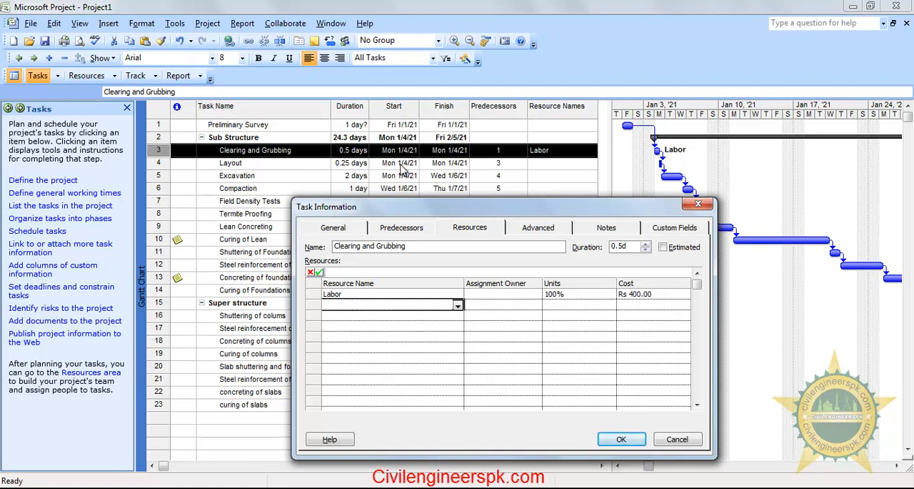
{"action": "left_click", "coordinate": [675, 437]}
Widen the table area and insert a column before Resource Names that shows the Cost field, with the title Cost
{"action": "left_click_drag", "start_coordinate": [611, 116], "coordinate": [650, 116]}
{"action": "left_click", "coordinate": [562, 108]}
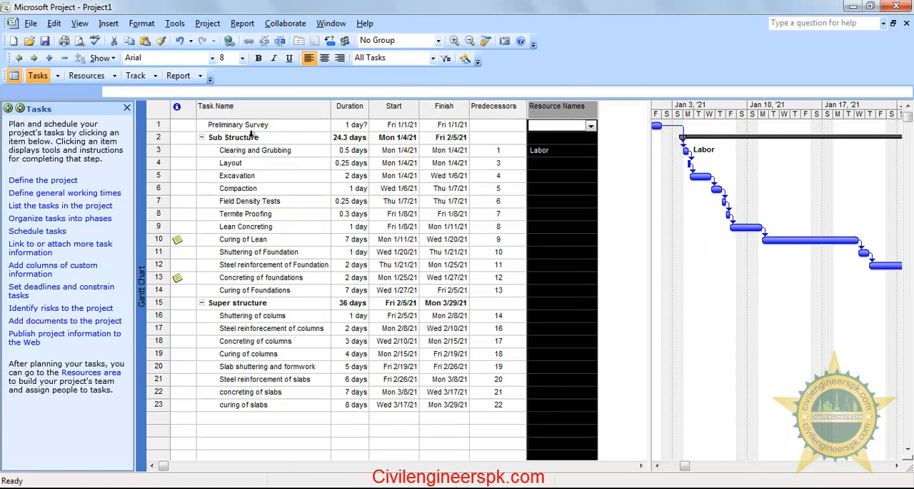
{"action": "right_click", "coordinate": [553, 110]}
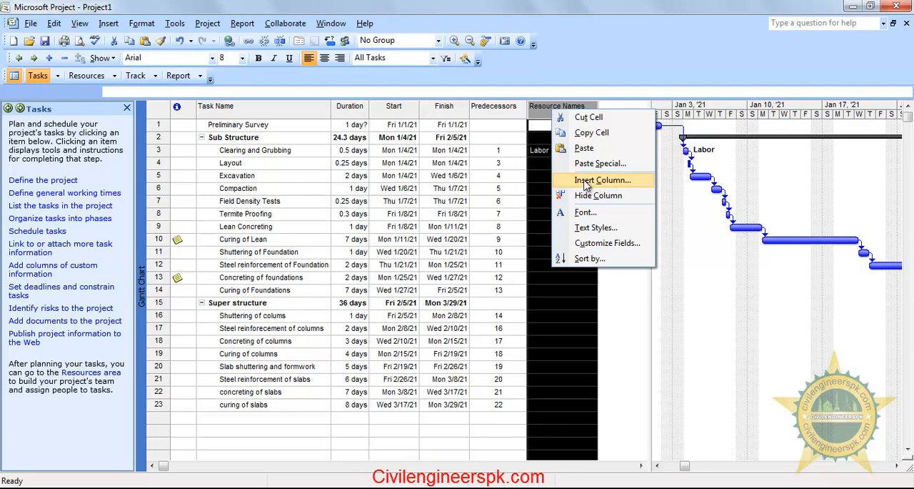
{"action": "right_click", "coordinate": [541, 115]}
{"action": "left_click", "coordinate": [589, 180]}
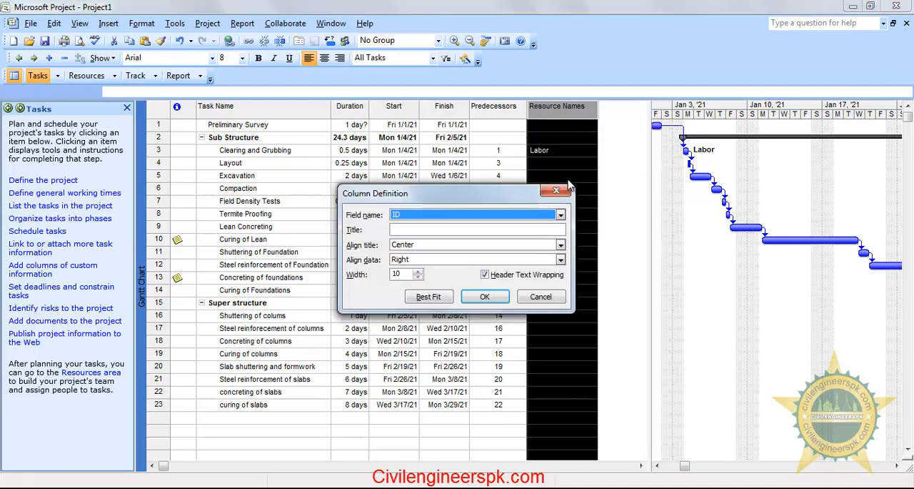
{"action": "left_click", "coordinate": [440, 220]}
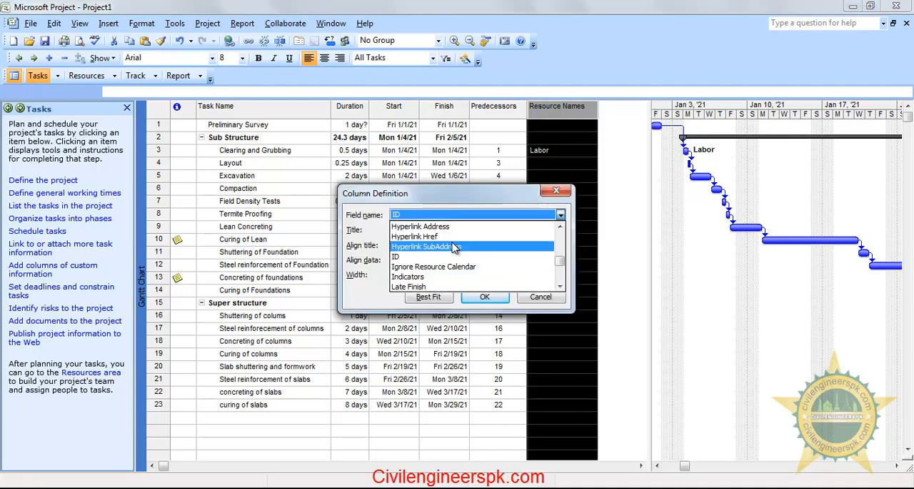
{"action": "scroll", "coordinate": [454, 247], "scroll_direction": "up", "scroll_amount": 10}
{"action": "left_click", "coordinate": [428, 266]}
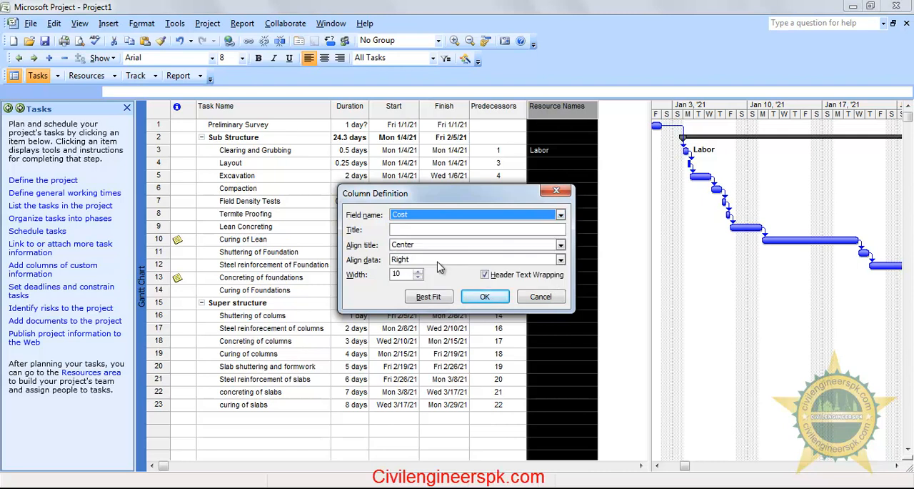
{"action": "left_click", "coordinate": [404, 230]}
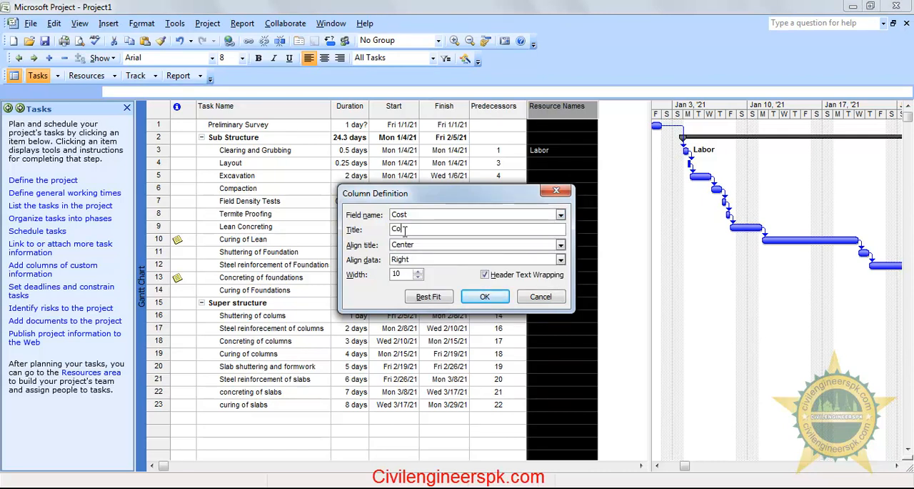
{"action": "type", "text": "Cost"}
{"action": "left_click", "coordinate": [483, 298]}
Examine the costs of the Sub Structure summary and its Clearing and Grubbing task
{"action": "left_click", "coordinate": [586, 224]}
{"action": "left_click", "coordinate": [556, 141]}
{"action": "left_click", "coordinate": [556, 162]}
{"action": "left_click", "coordinate": [583, 218]}
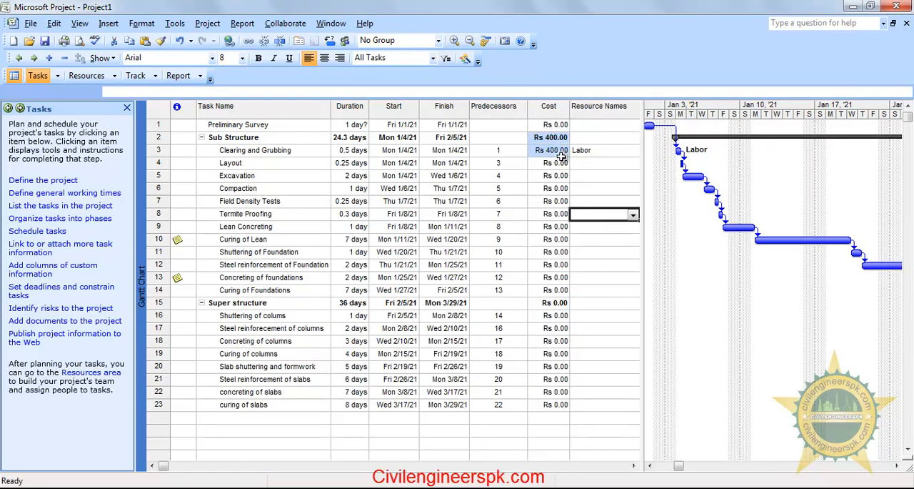
{"action": "left_click", "coordinate": [637, 303]}
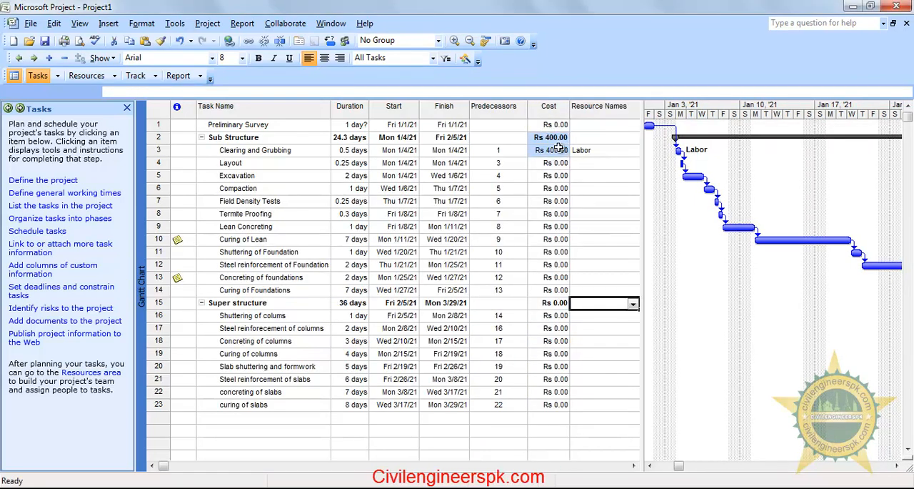
{"action": "left_click", "coordinate": [559, 149]}
Open the resource sheet and examine the standard rate of the Labor resource
{"action": "left_click", "coordinate": [86, 75]}
{"action": "left_click", "coordinate": [41, 197]}
{"action": "left_click", "coordinate": [344, 232]}
{"action": "left_click", "coordinate": [147, 141]}
{"action": "left_click", "coordinate": [517, 140]}
{"action": "left_click", "coordinate": [448, 347]}
{"action": "left_click", "coordinate": [531, 141]}
{"action": "left_click", "coordinate": [412, 320]}
Return to the task list and compare the Clearing and Grubbing task's cost with its duration
{"action": "left_click", "coordinate": [40, 75]}
{"action": "left_click", "coordinate": [569, 150]}
{"action": "left_click", "coordinate": [606, 287]}
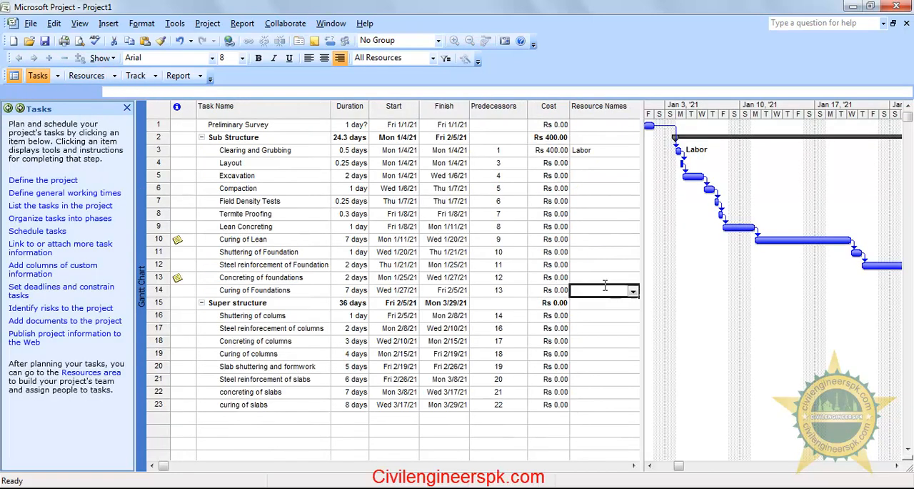
{"action": "left_click", "coordinate": [551, 150]}
{"action": "left_click", "coordinate": [614, 377]}
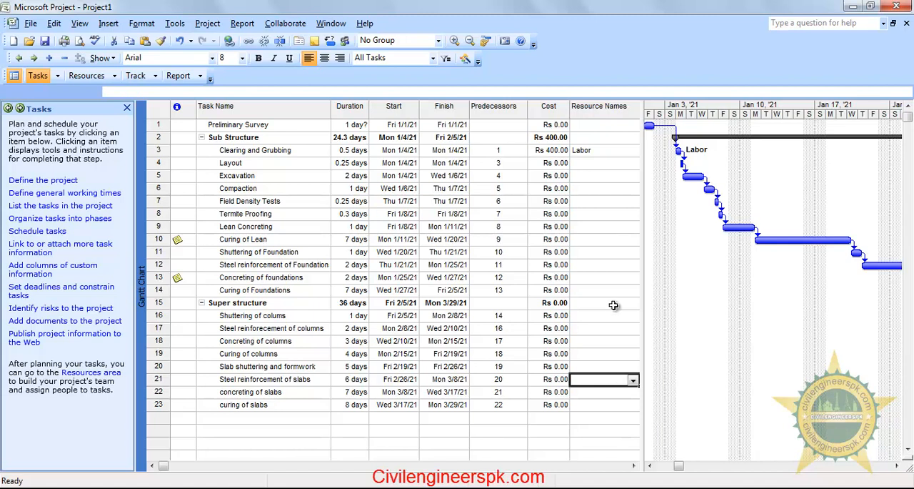
{"action": "left_click", "coordinate": [352, 151]}
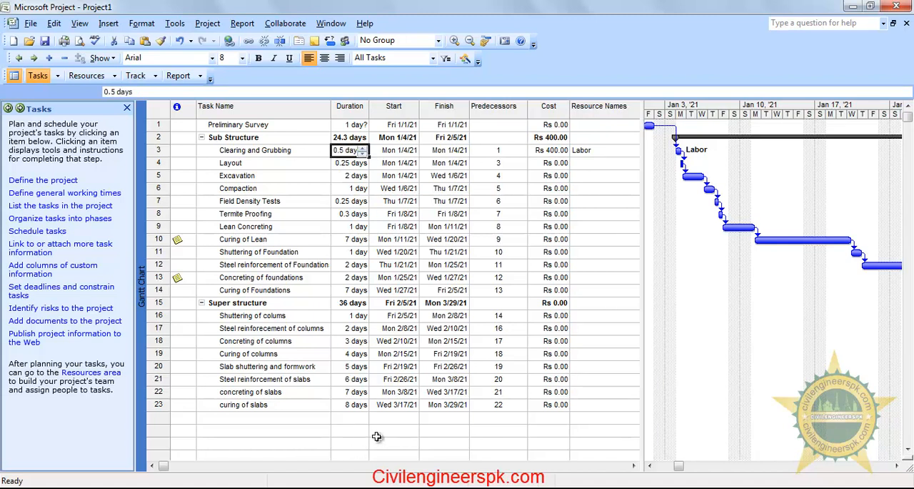
{"action": "left_click", "coordinate": [590, 433]}
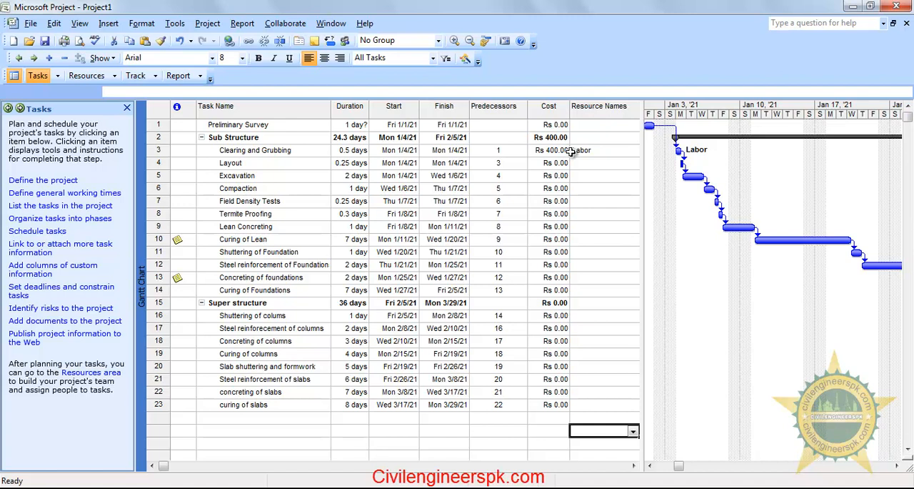
Try a duration of 1 day for the Clearing and Grubbing task and examine the effect on its cost
{"action": "left_click", "coordinate": [355, 150]}
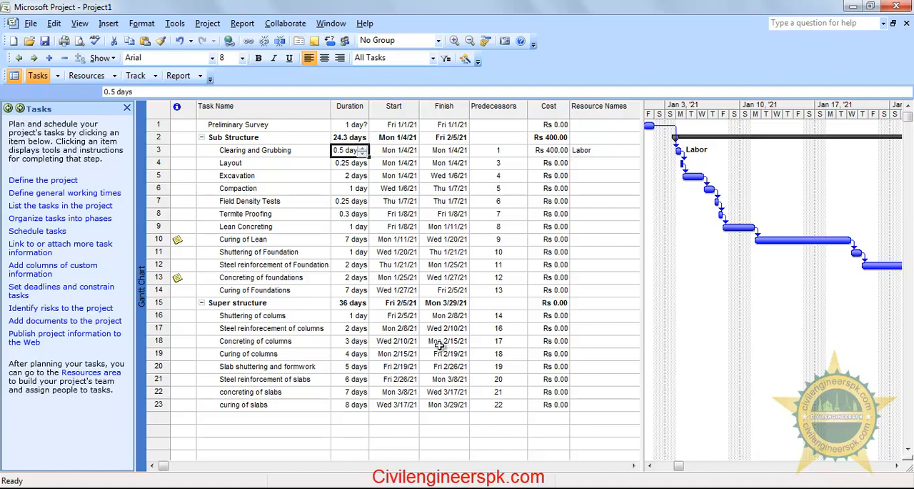
{"action": "type", "text": "1"}
{"action": "key", "text": "Return"}
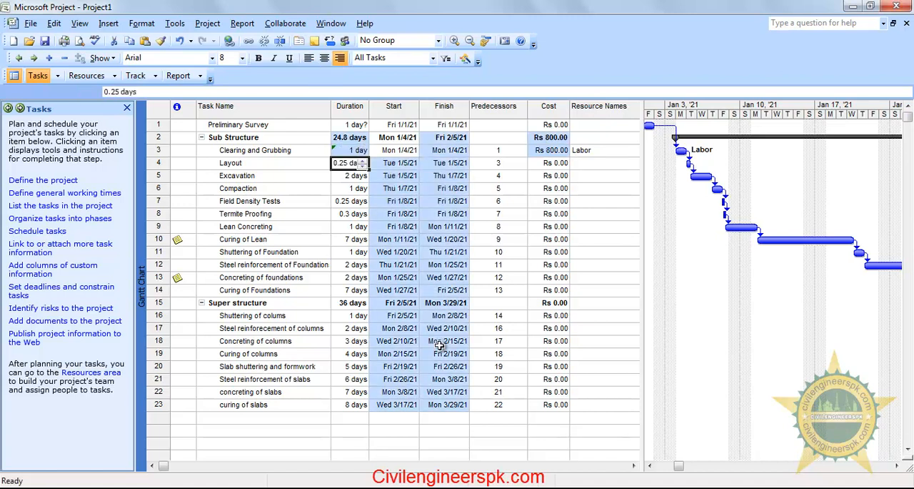
{"action": "left_click", "coordinate": [590, 303]}
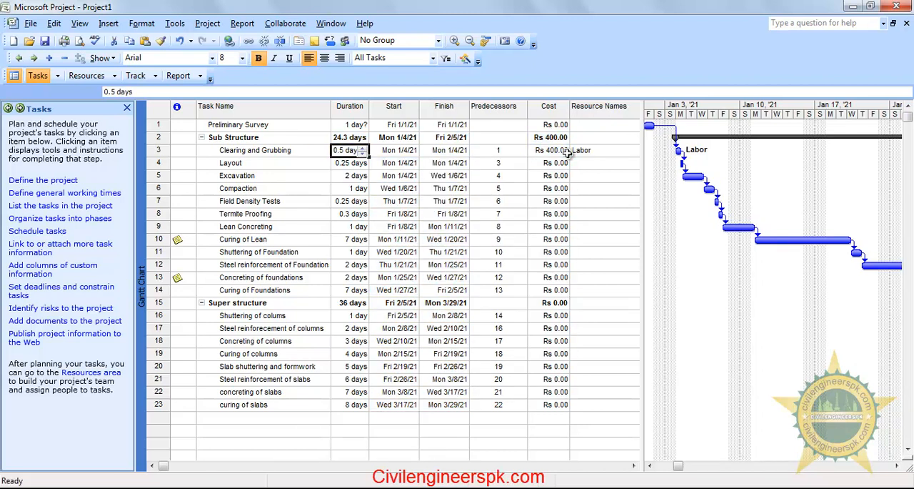
{"action": "left_click", "coordinate": [575, 190]}
{"action": "left_click", "coordinate": [593, 227]}
Assign the Labor resource to the Layout task and to the Excavation task
{"action": "left_click", "coordinate": [595, 164]}
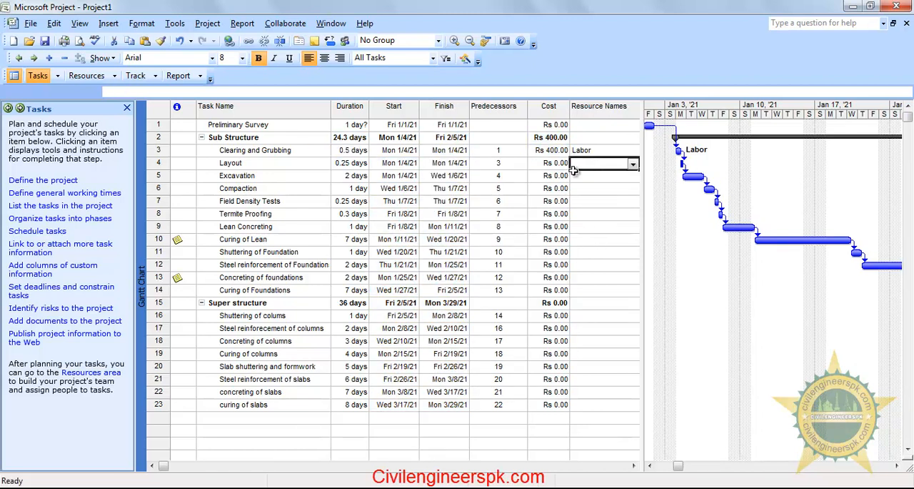
{"action": "left_click", "coordinate": [633, 164]}
{"action": "left_click", "coordinate": [597, 223]}
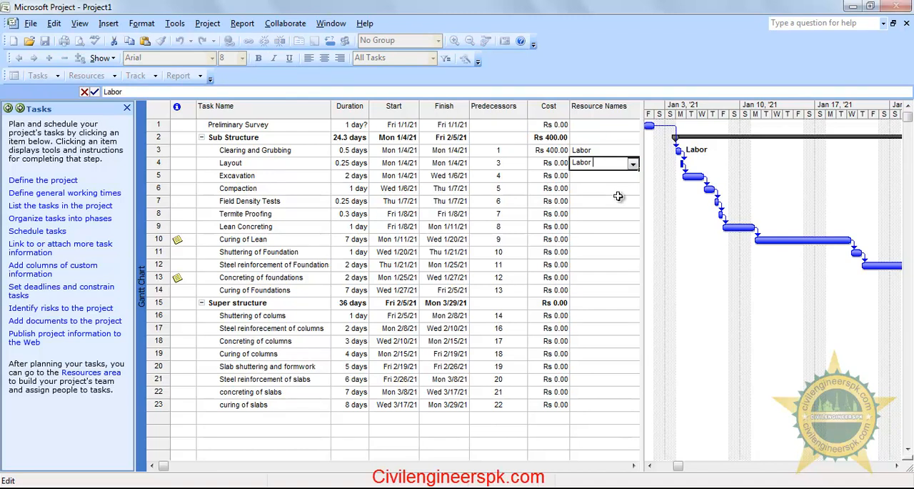
{"action": "key", "text": "Return"}
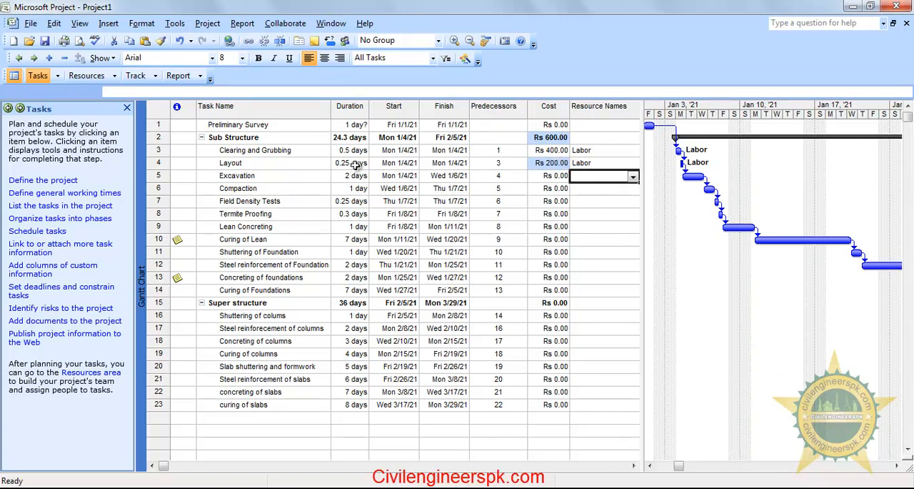
{"action": "left_click", "coordinate": [632, 177]}
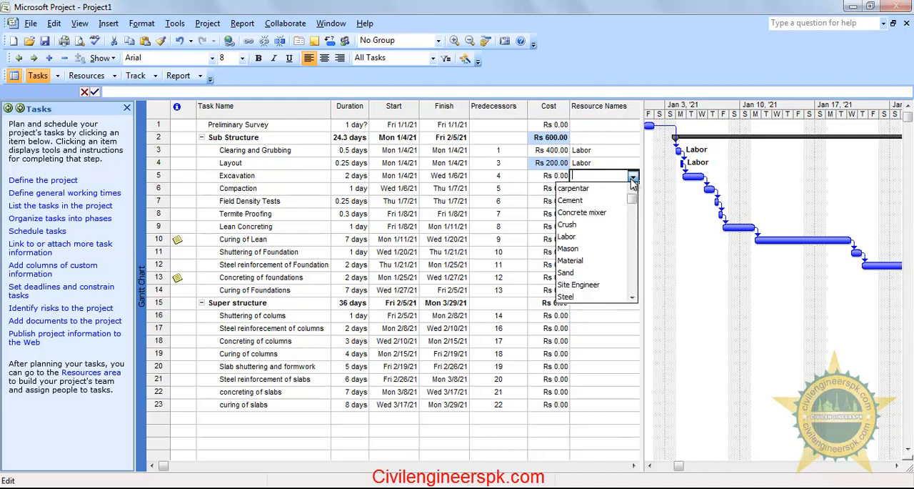
{"action": "left_click", "coordinate": [599, 236]}
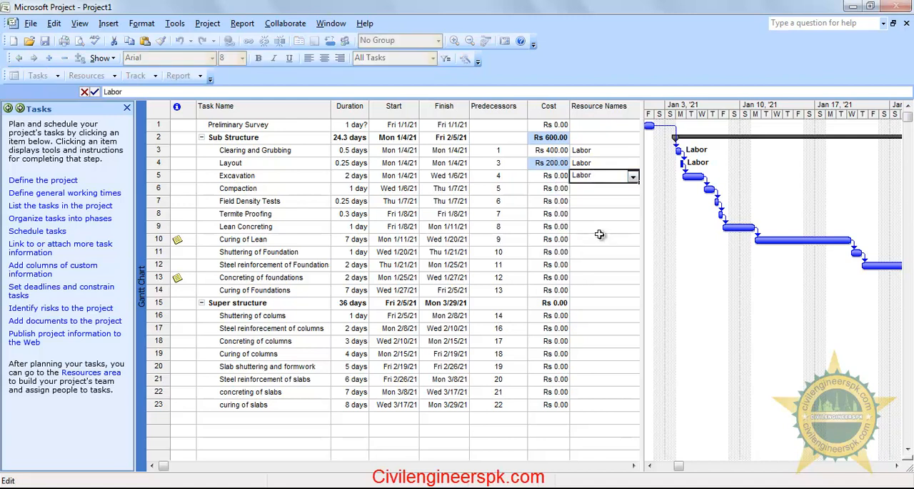
{"action": "key", "text": "Return"}
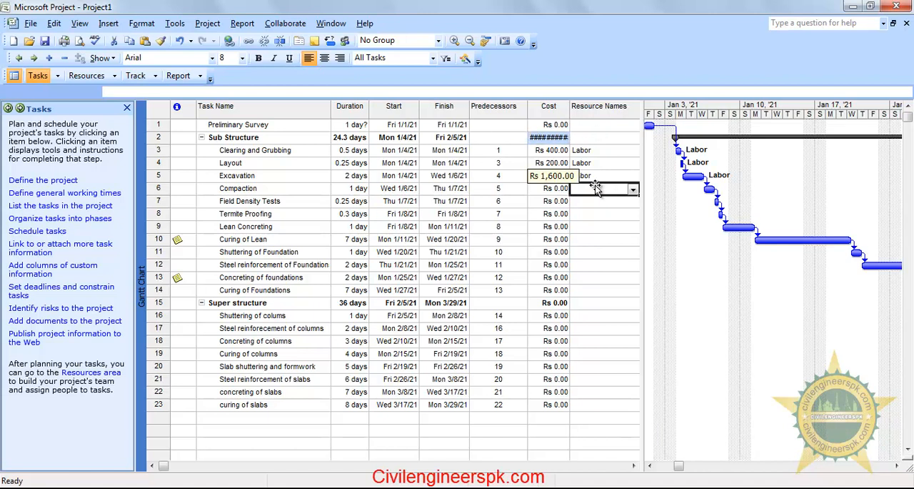
Widen the Cost column to fit its values and check the Excavation task's duration and resource
{"action": "mouse_move", "coordinate": [572, 111]}
{"action": "left_mouse_down"}
{"action": "mouse_move", "coordinate": [584, 111]}
{"action": "mouse_move", "coordinate": [574, 107]}
{"action": "left_mouse_up"}
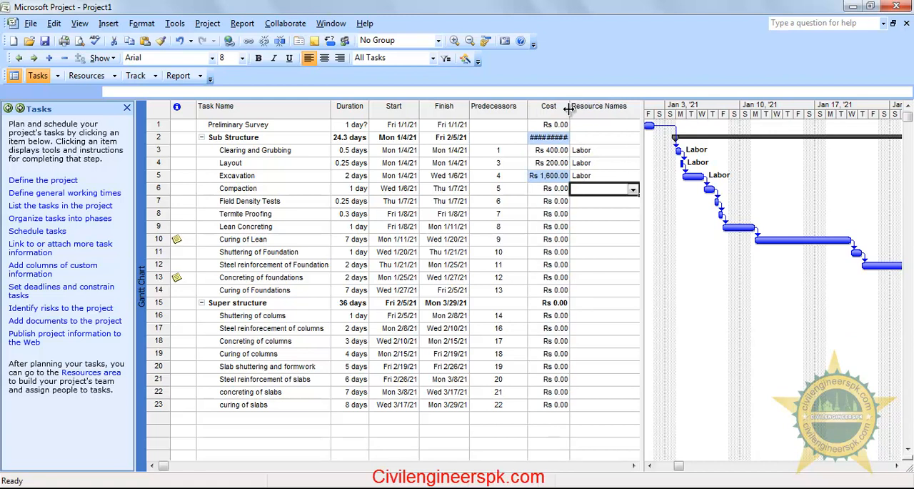
{"action": "double_click", "coordinate": [571, 106]}
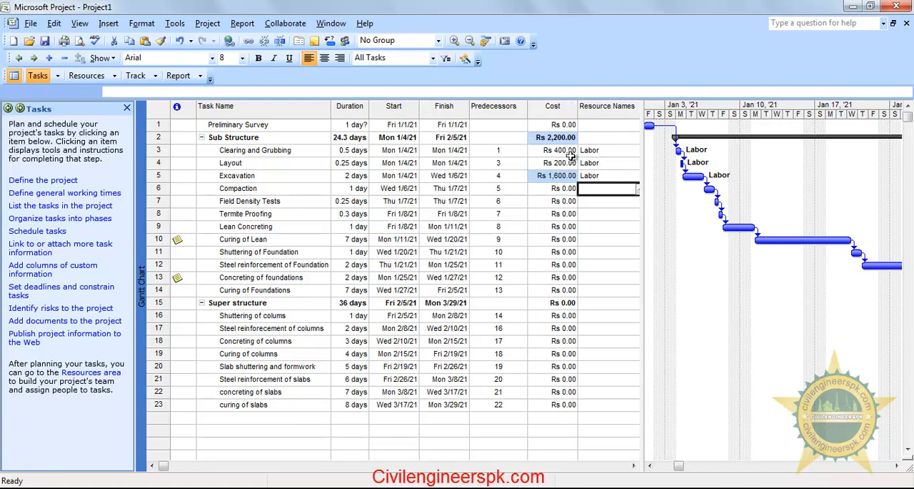
{"action": "left_click", "coordinate": [602, 265]}
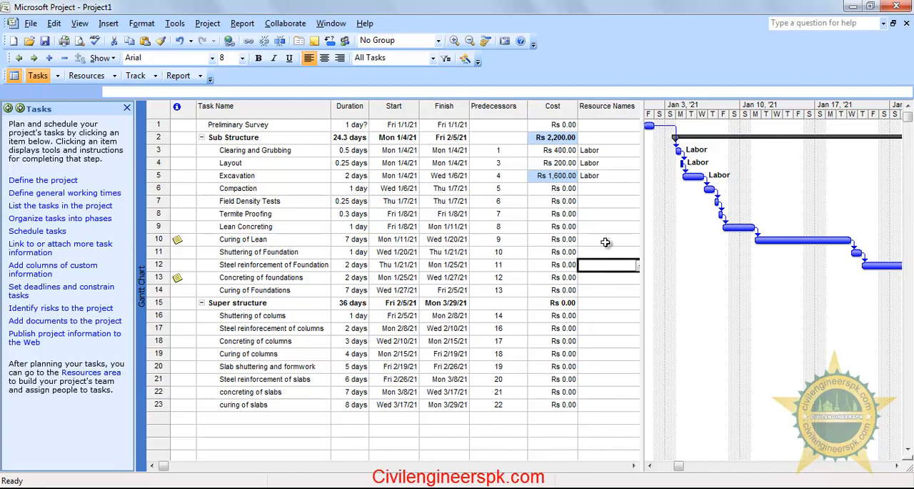
{"action": "left_click", "coordinate": [151, 176]}
{"action": "left_click", "coordinate": [360, 177]}
{"action": "left_click", "coordinate": [600, 212]}
{"action": "left_click", "coordinate": [610, 175]}
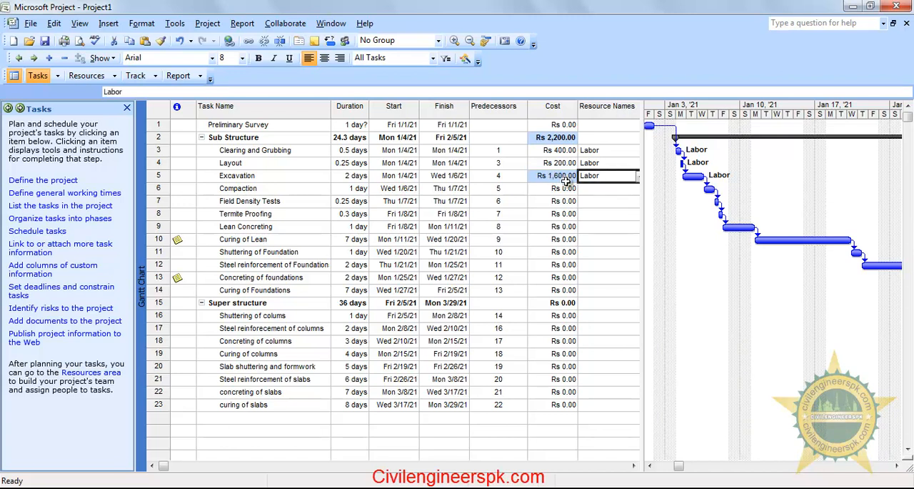
Set the duration of the Preliminary Survey task to 0.25 days and check the predecessors below it
{"action": "left_click", "coordinate": [356, 127]}
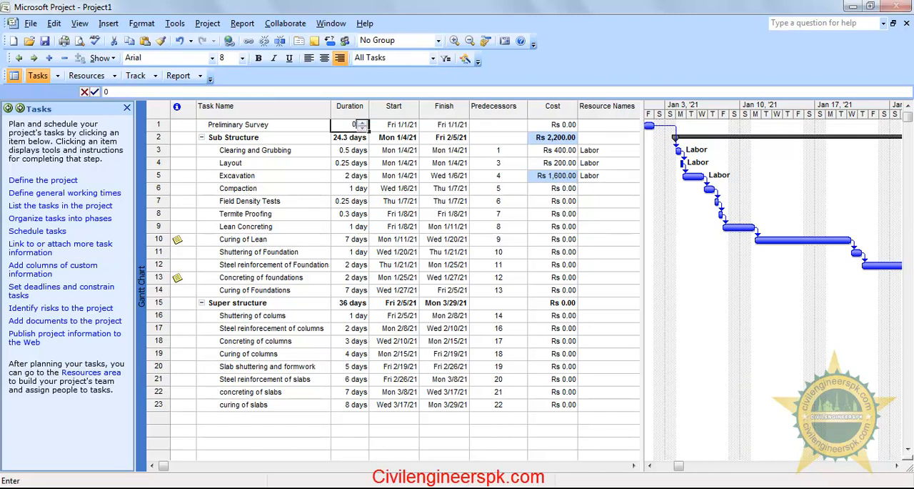
{"action": "type", "text": "0."}
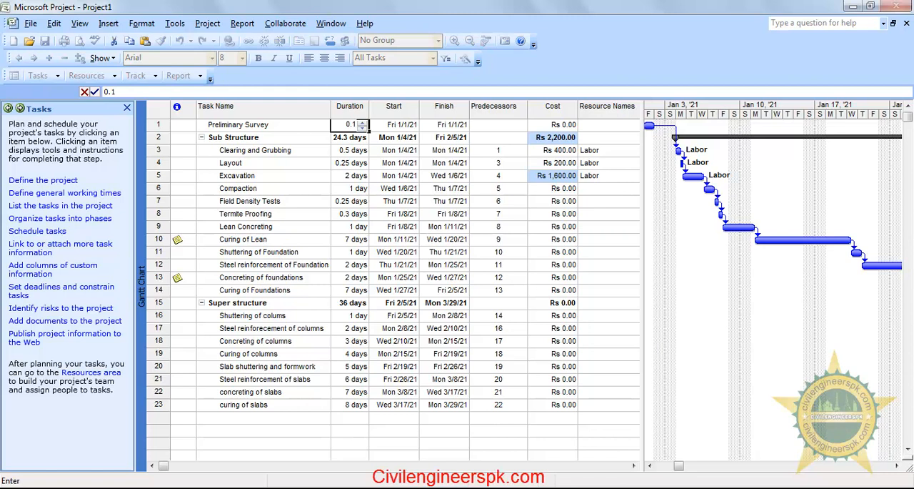
{"action": "type", "text": "25"}
{"action": "key", "text": "Return"}
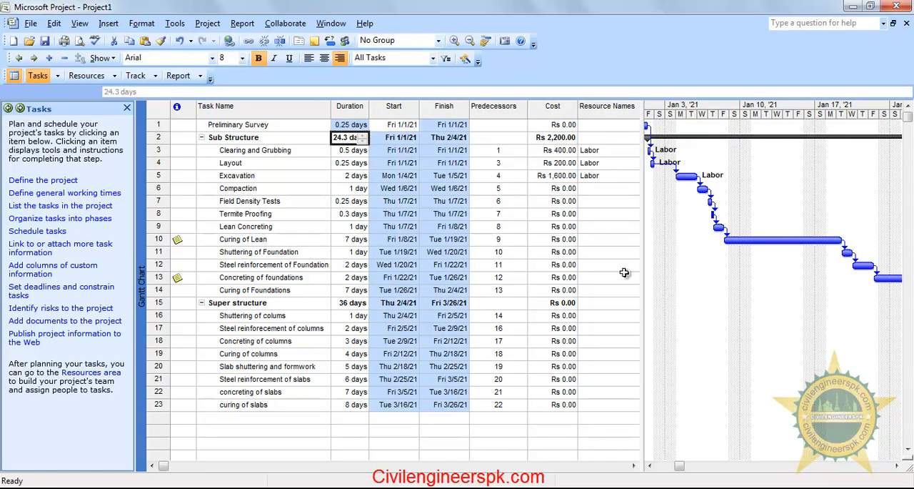
{"action": "left_click", "coordinate": [632, 214]}
{"action": "left_click", "coordinate": [508, 137]}
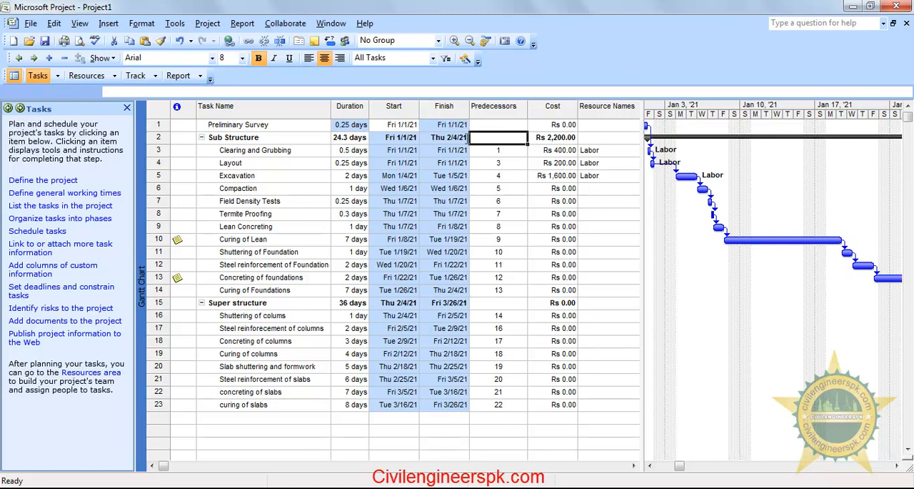
{"action": "left_click", "coordinate": [501, 149]}
{"action": "left_click", "coordinate": [624, 290]}
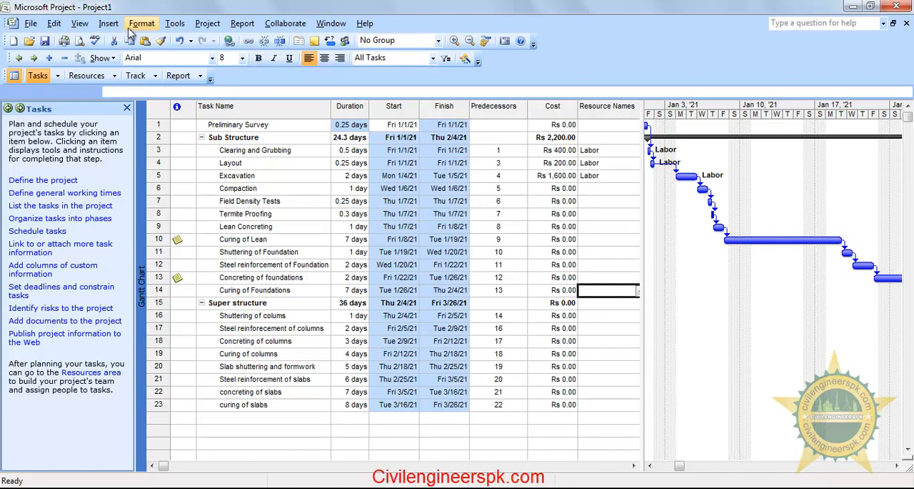
{"action": "left_click", "coordinate": [175, 23]}
{"action": "left_click", "coordinate": [216, 212]}
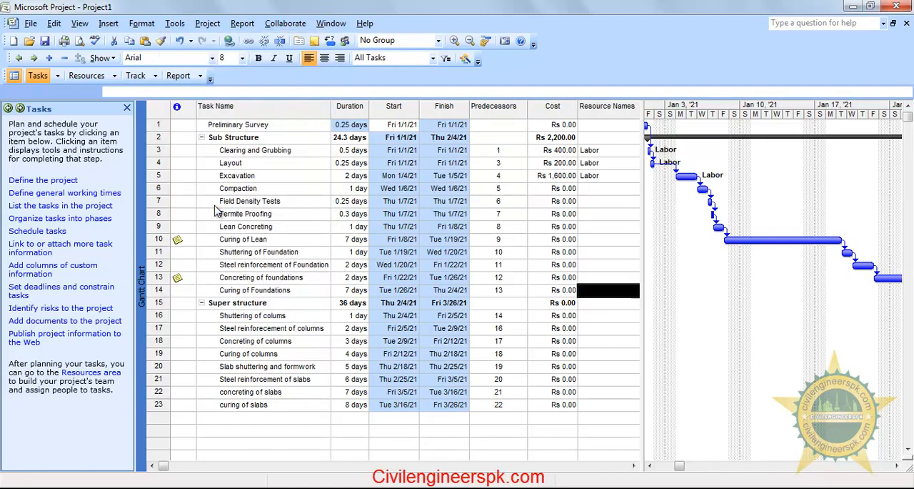
{"action": "left_click", "coordinate": [451, 350]}
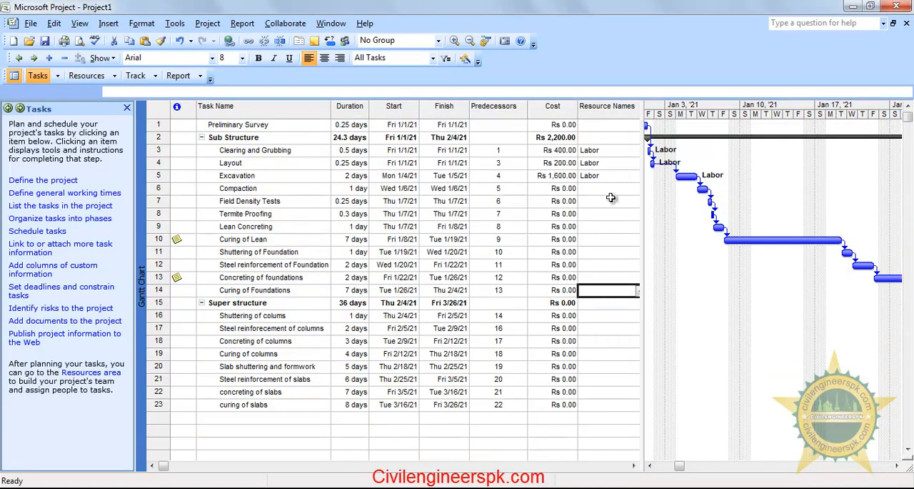
Save the project and change the Layout task's predecessor link to Clearing and Grubbing to Start-to-Start (SS)
{"action": "left_click", "coordinate": [45, 41]}
{"action": "double_click", "coordinate": [509, 164]}
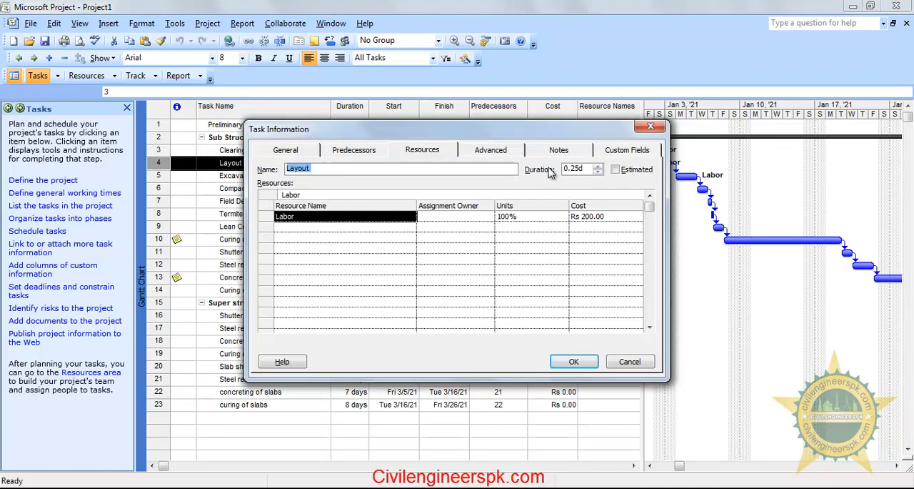
{"action": "left_click", "coordinate": [360, 149]}
{"action": "left_click", "coordinate": [568, 218]}
{"action": "left_click", "coordinate": [587, 217]}
{"action": "left_click", "coordinate": [563, 240]}
{"action": "left_click", "coordinate": [573, 361]}
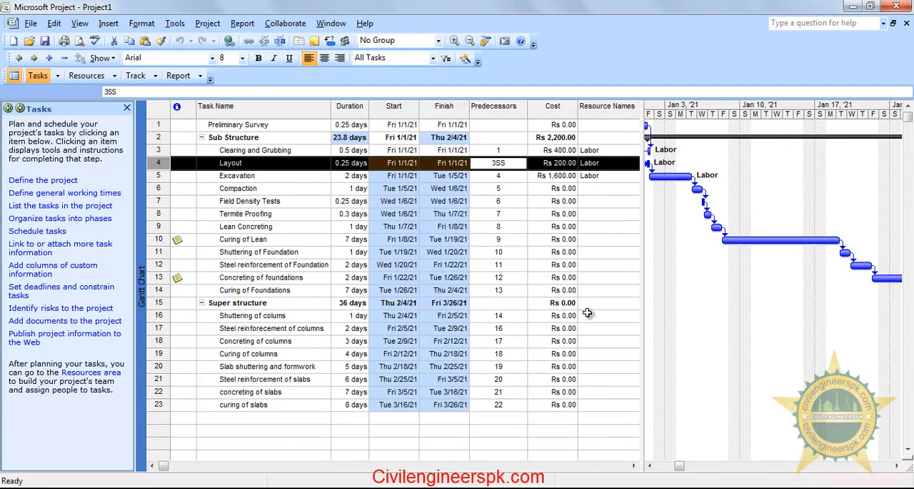
Enlarge the Gantt chart area and bring the first task bars into view to examine the Layout task's link
{"action": "left_click_drag", "start_coordinate": [647, 241], "coordinate": [622, 241]}
{"action": "left_click", "coordinate": [632, 466]}
{"action": "left_click", "coordinate": [633, 466]}
{"action": "left_click", "coordinate": [632, 466]}
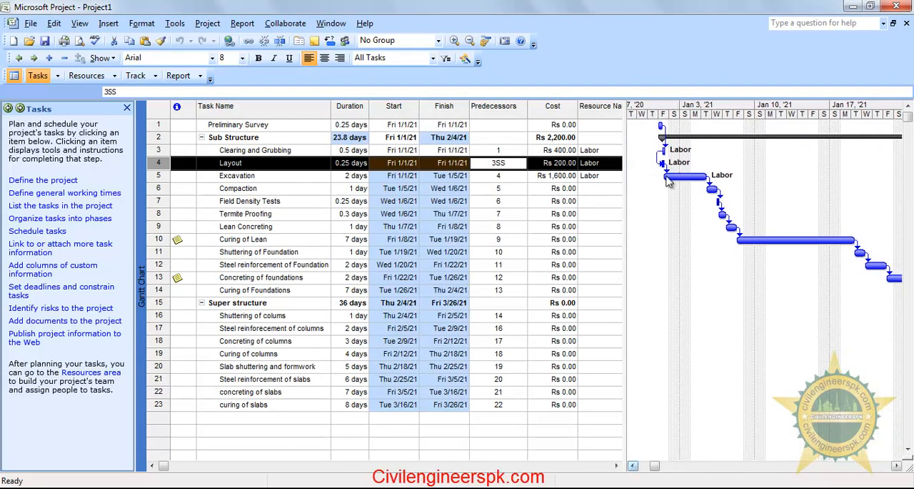
Change the Excavation task's predecessor link to Layout to Start-to-Start (SS)
{"action": "left_click", "coordinate": [600, 214]}
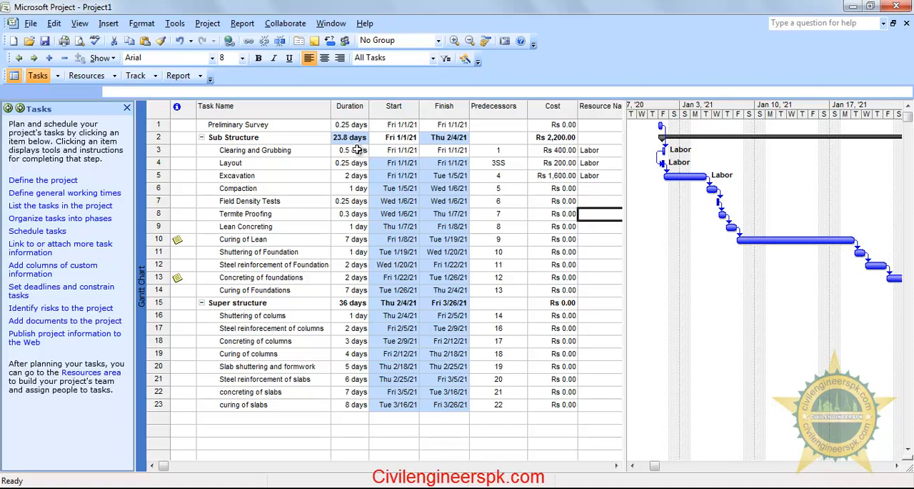
{"action": "left_click", "coordinate": [286, 177]}
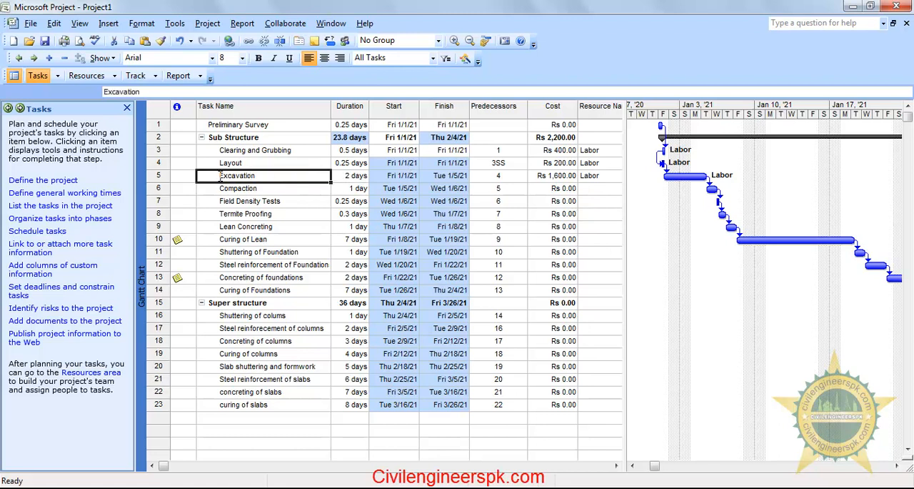
{"action": "double_click", "coordinate": [511, 183]}
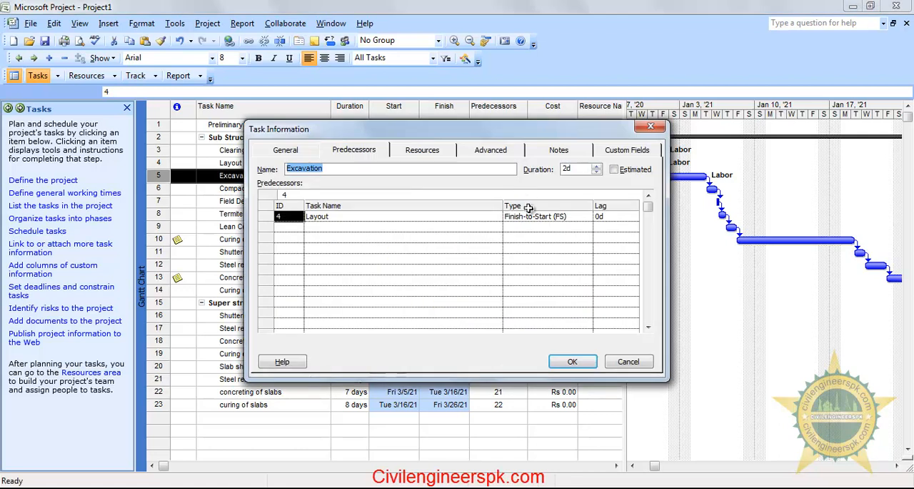
{"action": "left_click", "coordinate": [587, 216]}
{"action": "left_click", "coordinate": [587, 216]}
{"action": "left_click", "coordinate": [558, 237]}
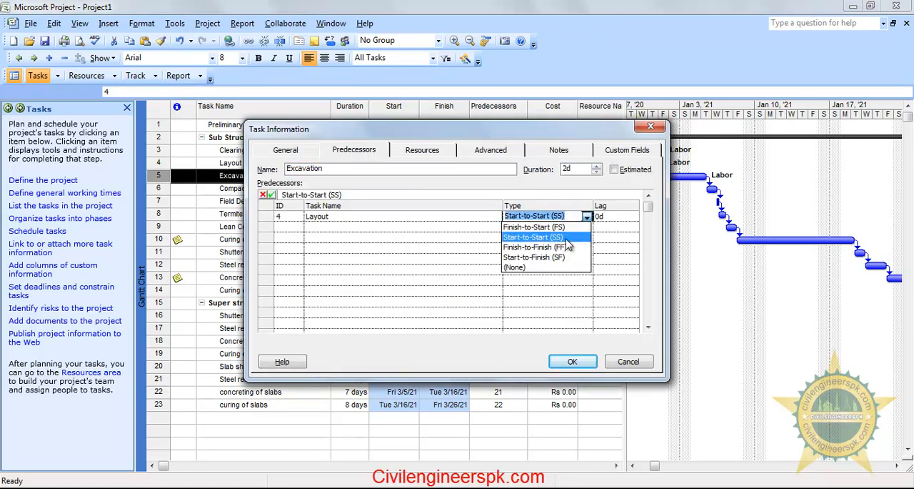
{"action": "left_click", "coordinate": [569, 238]}
{"action": "left_click", "coordinate": [574, 361]}
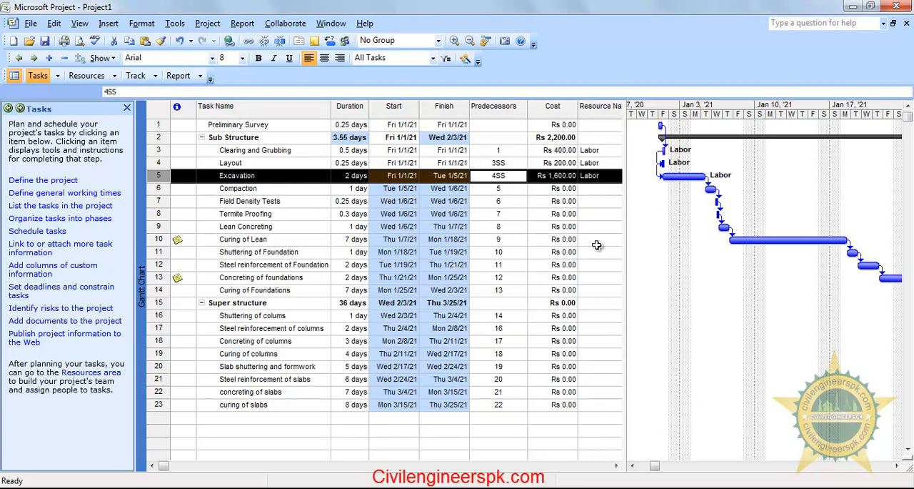
{"action": "left_click", "coordinate": [597, 243]}
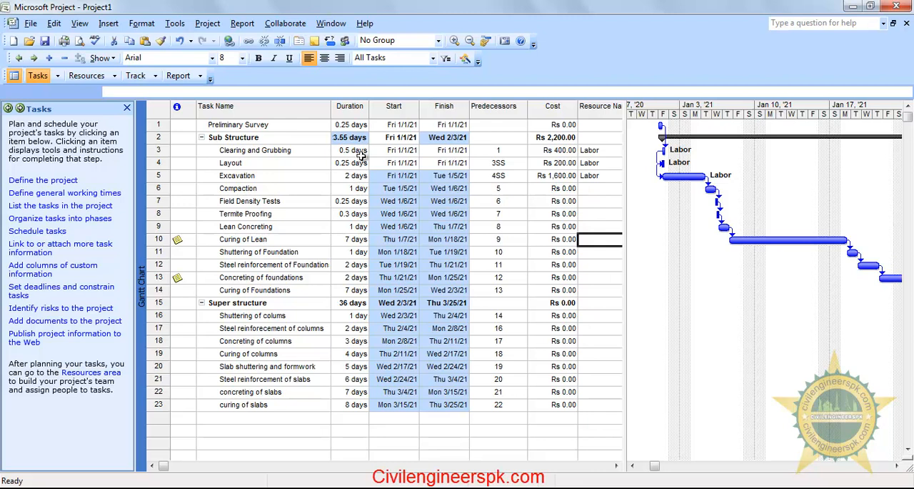
Open the resource sheet for people and equipment and check the warning indicator on the Labor resource
{"action": "left_click", "coordinate": [86, 76]}
{"action": "left_click", "coordinate": [57, 198]}
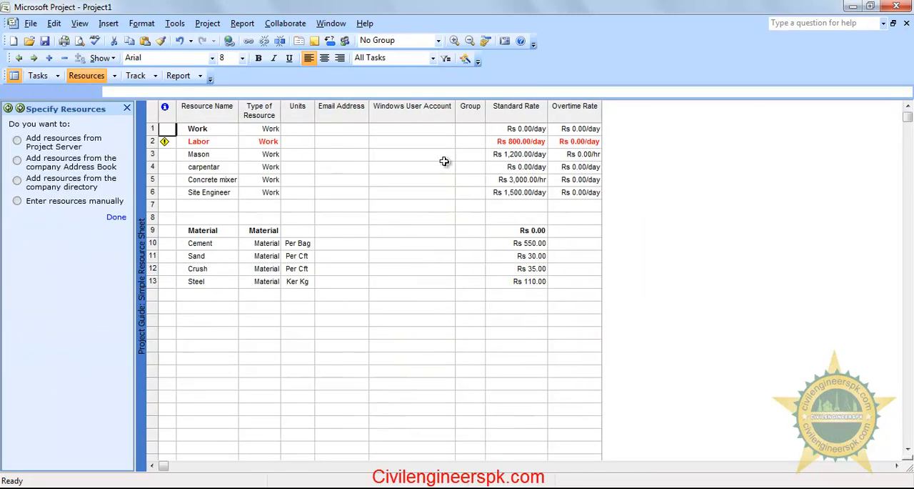
{"action": "left_click", "coordinate": [411, 361]}
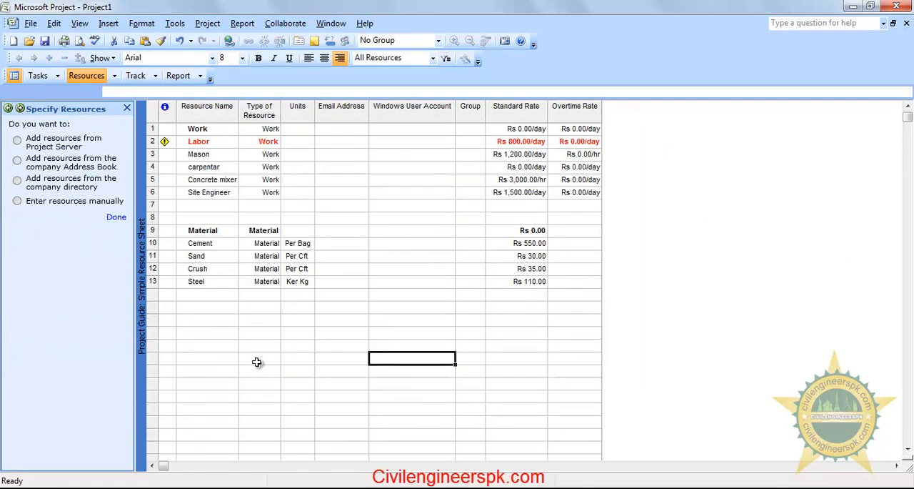
{"action": "mouse_move", "coordinate": [164, 142]}
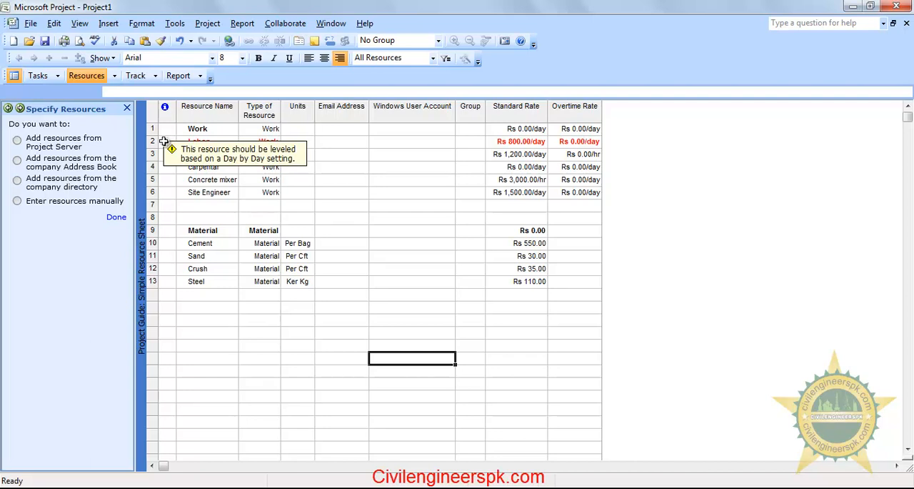
{"action": "left_click", "coordinate": [411, 285]}
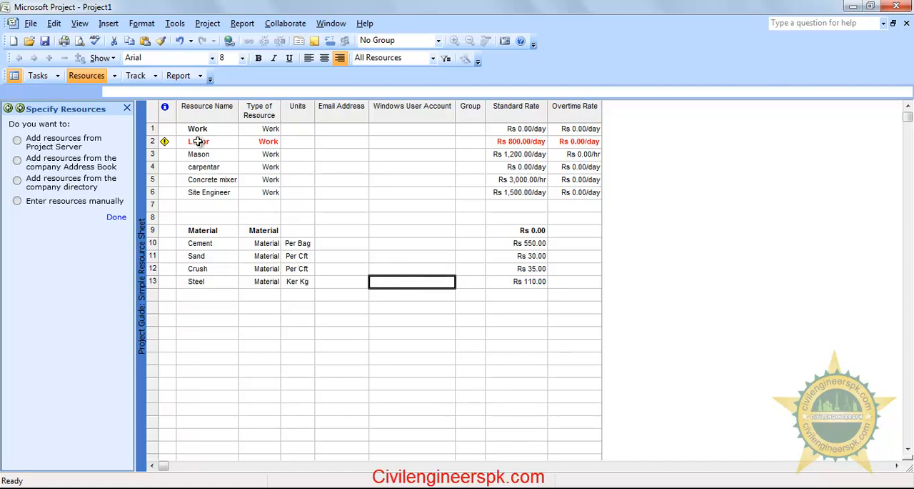
Return to the task list and compare the durations and start dates of Clearing and Grubbing, Layout and Excavation
{"action": "left_click", "coordinate": [39, 76]}
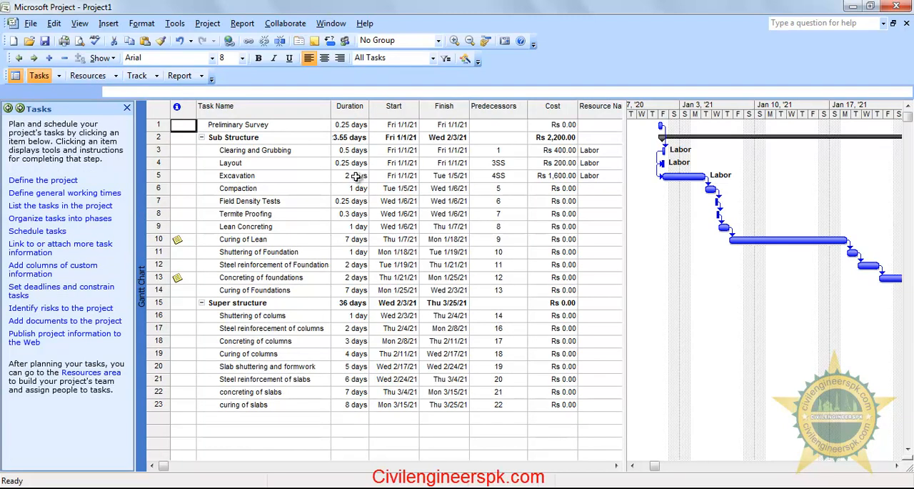
{"action": "left_click", "coordinate": [88, 75]}
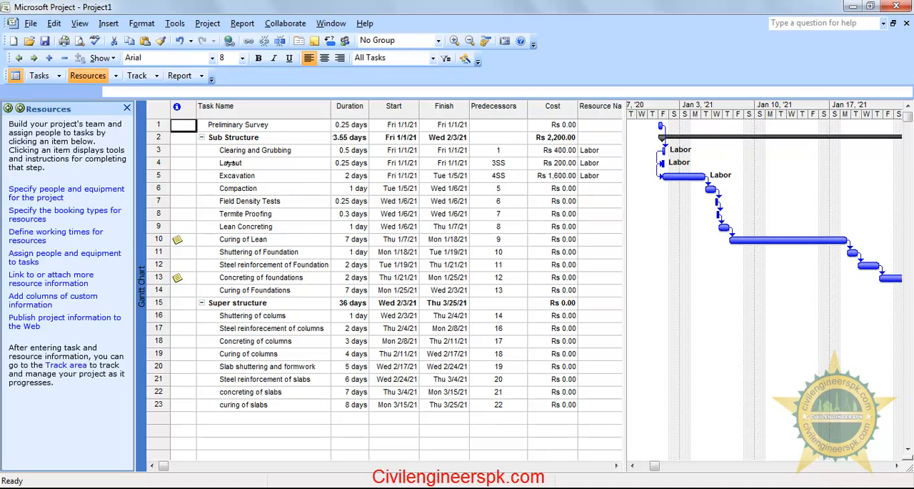
{"action": "mouse_move", "coordinate": [355, 150]}
{"action": "left_mouse_down"}
{"action": "mouse_move", "coordinate": [363, 174]}
{"action": "mouse_move", "coordinate": [347, 152]}
{"action": "left_mouse_up"}
{"action": "left_click", "coordinate": [363, 175]}
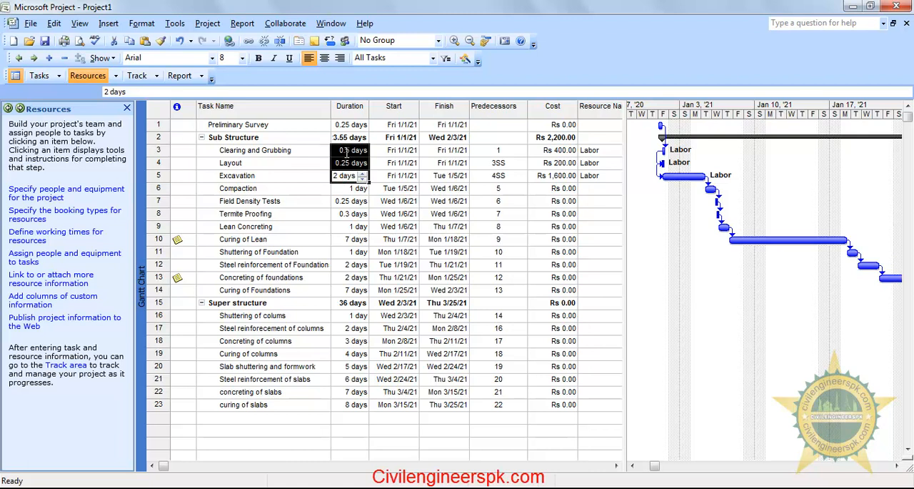
{"action": "left_click", "coordinate": [355, 150]}
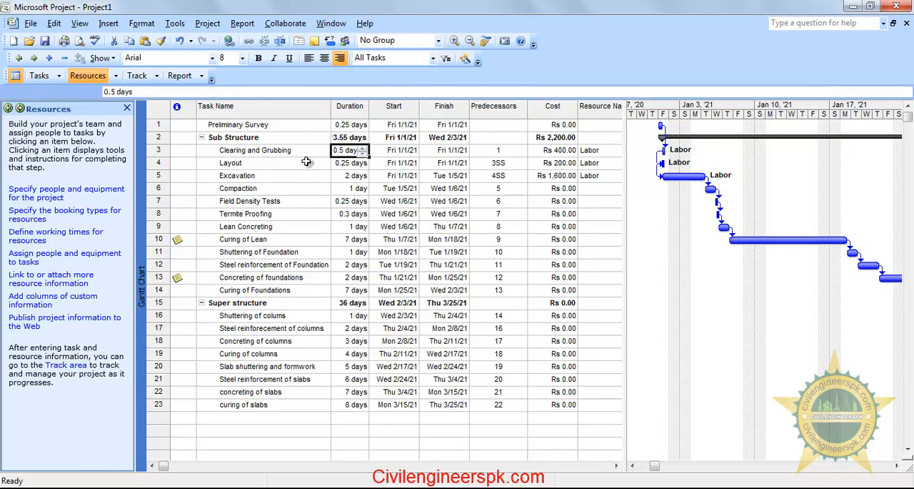
{"action": "left_click", "coordinate": [344, 176]}
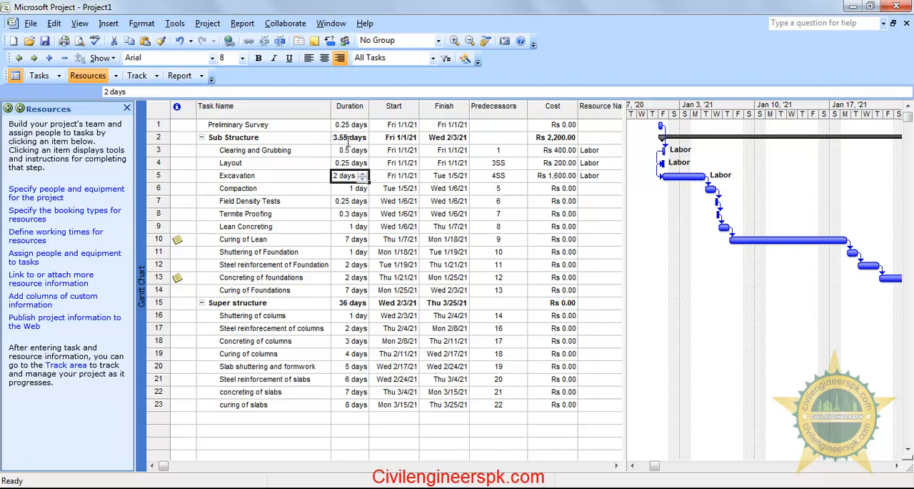
{"action": "left_click", "coordinate": [423, 167]}
{"action": "left_click", "coordinate": [350, 174]}
{"action": "left_click_drag", "start_coordinate": [354, 149], "coordinate": [344, 175]}
{"action": "left_click", "coordinate": [351, 176]}
{"action": "left_click", "coordinate": [399, 175]}
{"action": "left_click", "coordinate": [343, 177]}
Reopen the resource sheet and insert a Max Units column titled "Max units" before the Email Address column
{"action": "left_click", "coordinate": [41, 76]}
{"action": "left_click", "coordinate": [86, 76]}
{"action": "left_click", "coordinate": [43, 190]}
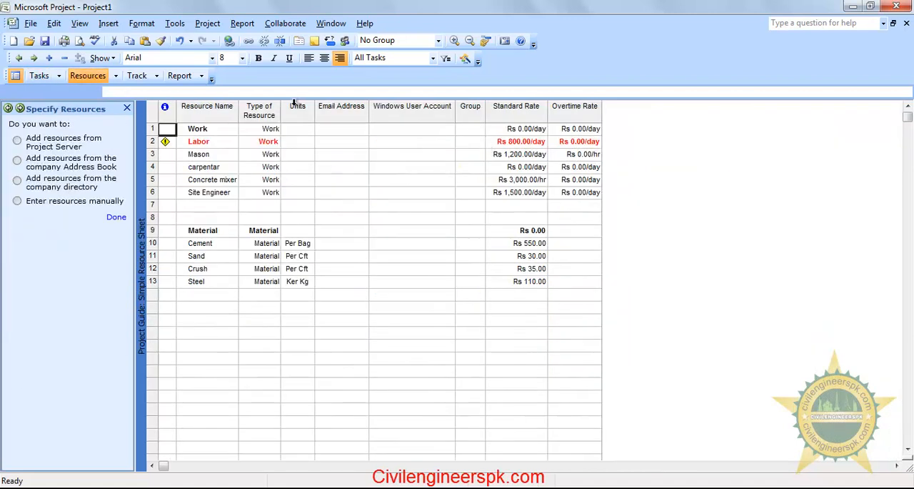
{"action": "right_click", "coordinate": [341, 106]}
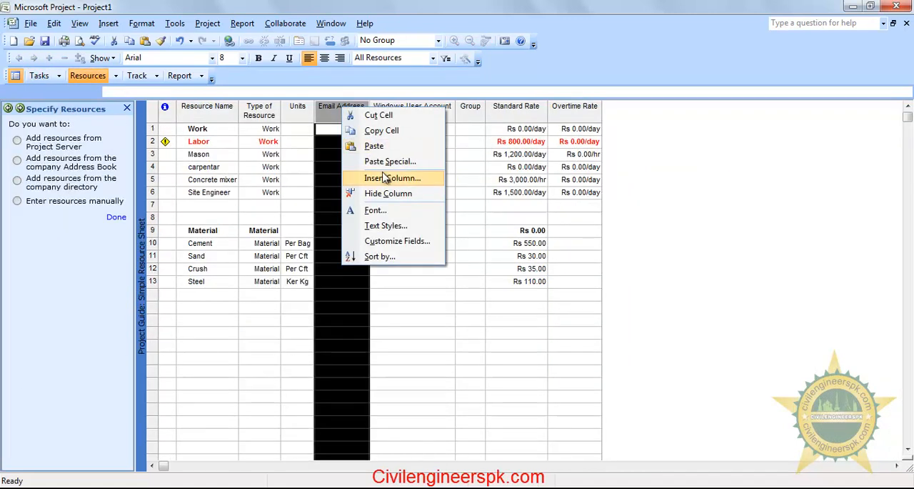
{"action": "left_click", "coordinate": [386, 178]}
{"action": "left_click", "coordinate": [457, 215]}
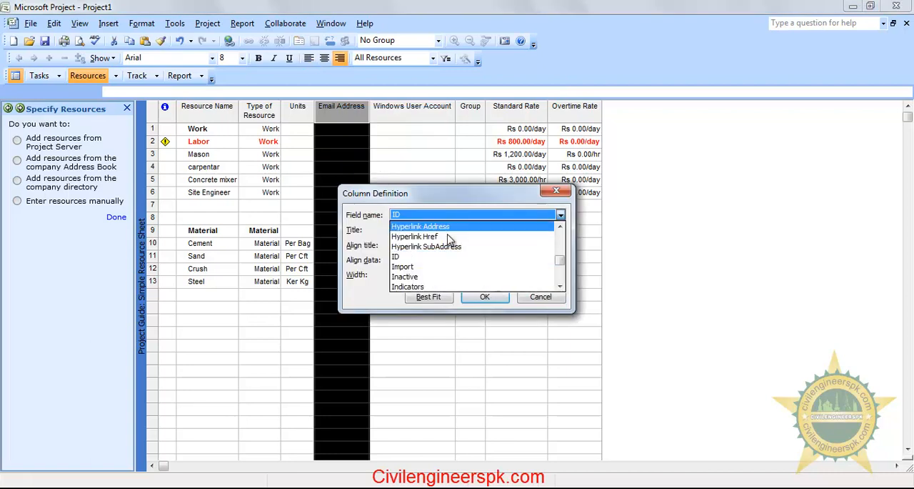
{"action": "scroll", "coordinate": [447, 241], "scroll_direction": "down", "scroll_amount": 3}
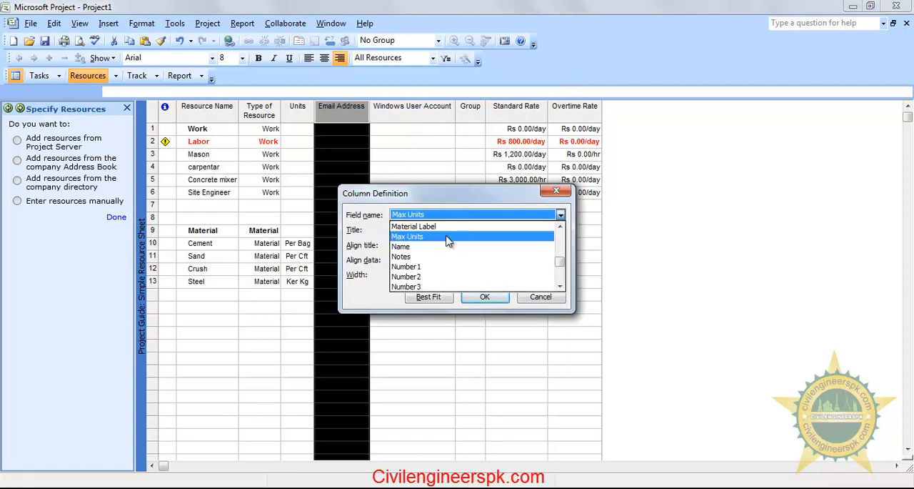
{"action": "left_click", "coordinate": [450, 237]}
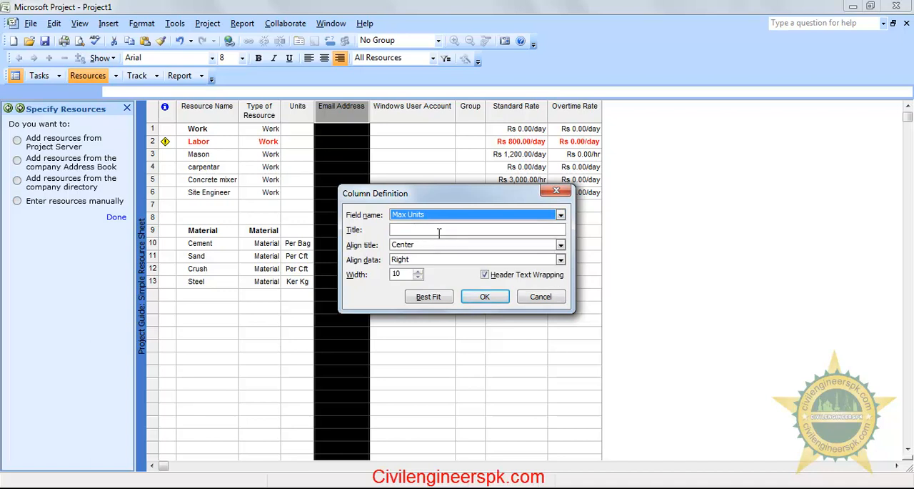
{"action": "left_click", "coordinate": [444, 227]}
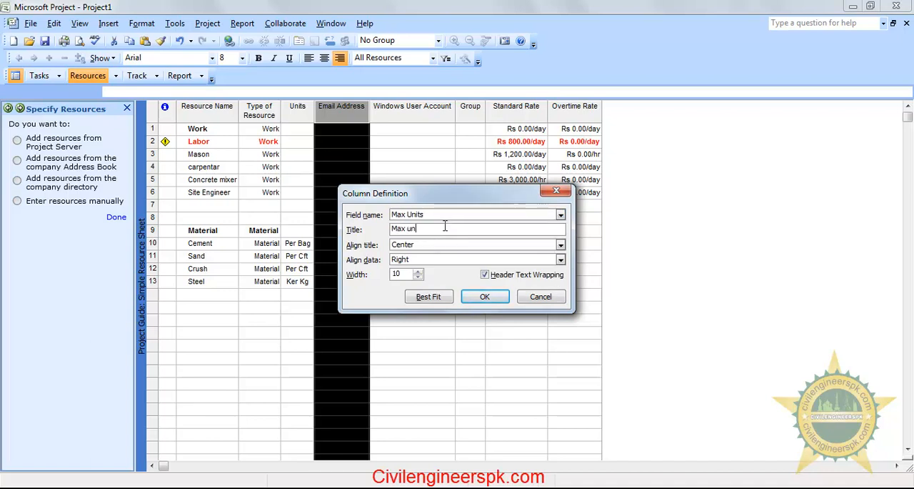
{"action": "left_click", "coordinate": [500, 297]}
{"action": "left_click", "coordinate": [428, 180]}
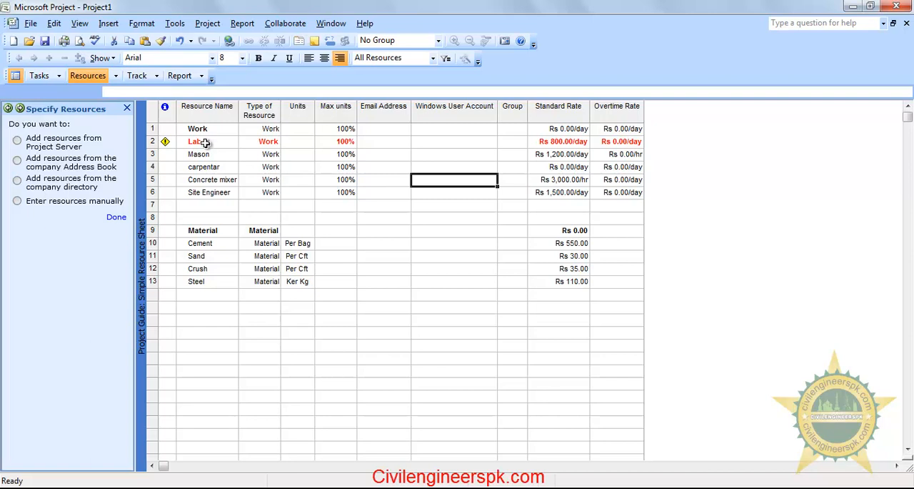
Set the Labor resource's maximum units to 200% and check its row for overallocation
{"action": "left_click", "coordinate": [350, 141]}
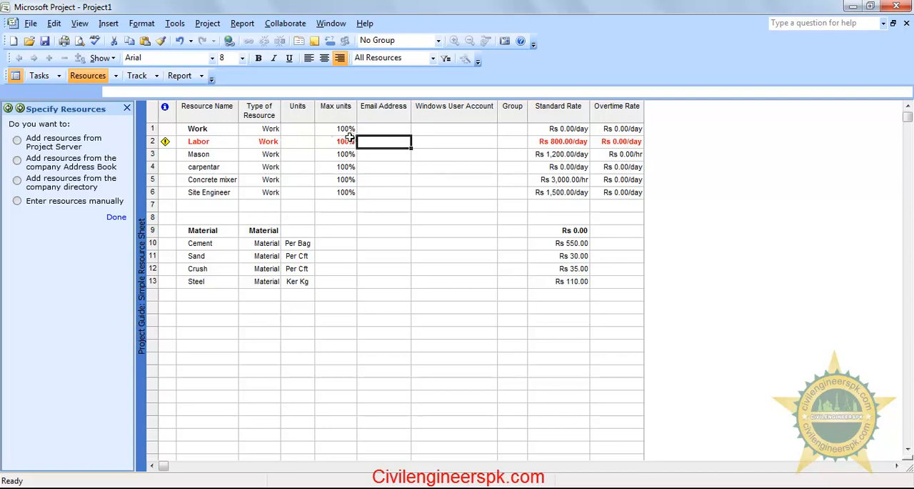
{"action": "left_click", "coordinate": [350, 139]}
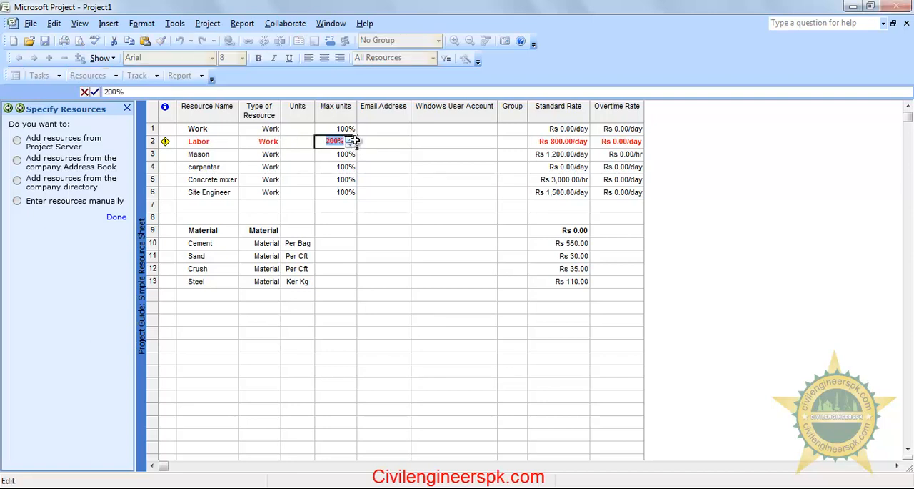
{"action": "left_click", "coordinate": [349, 152]}
{"action": "left_click", "coordinate": [386, 153]}
{"action": "left_click", "coordinate": [406, 216]}
{"action": "left_click", "coordinate": [195, 142]}
{"action": "left_click", "coordinate": [454, 205]}
{"action": "left_click", "coordinate": [307, 217]}
{"action": "left_click", "coordinate": [471, 307]}
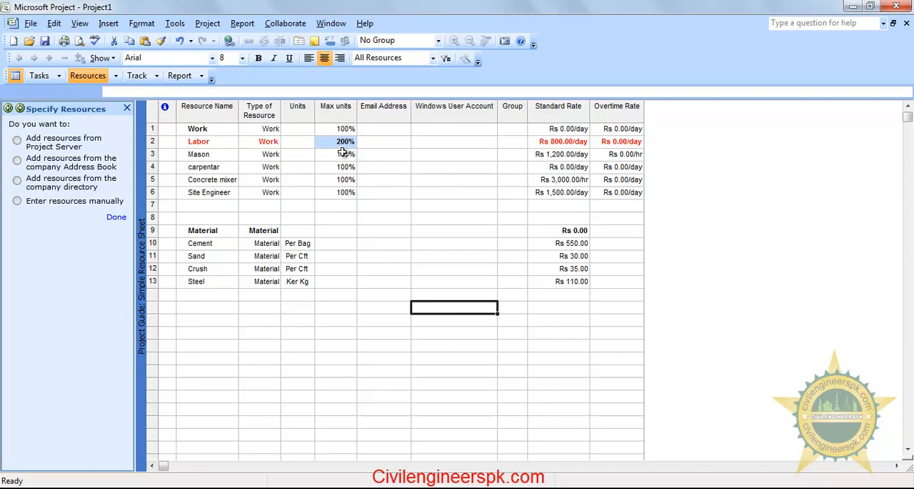
Set the Labor resource's maximum units to 300%
{"action": "left_click", "coordinate": [336, 205]}
{"action": "left_click", "coordinate": [150, 141]}
{"action": "left_click", "coordinate": [347, 197]}
{"action": "left_click", "coordinate": [347, 144]}
{"action": "left_click", "coordinate": [353, 140]}
{"action": "left_click", "coordinate": [353, 140]}
{"action": "left_click", "coordinate": [379, 194]}
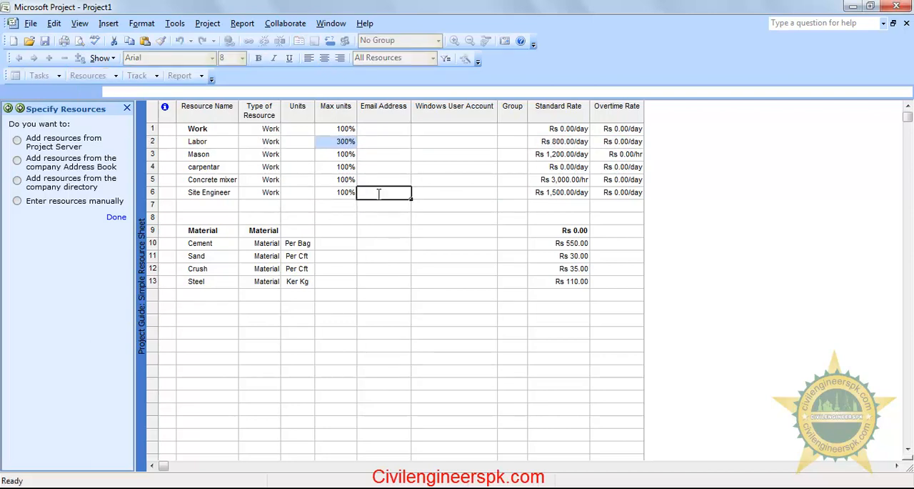
{"action": "left_click", "coordinate": [376, 230]}
{"action": "left_click", "coordinate": [338, 141]}
{"action": "left_click", "coordinate": [370, 205]}
{"action": "left_click", "coordinate": [327, 306]}
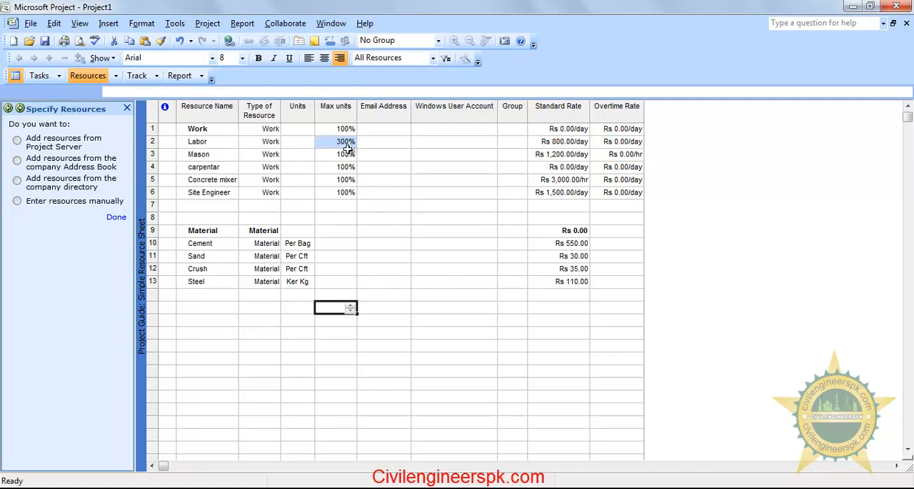
Check the Labor resource's row and its maximum units for any remaining overallocation
{"action": "left_click", "coordinate": [377, 229]}
{"action": "left_click", "coordinate": [381, 192]}
{"action": "left_click", "coordinate": [332, 139]}
{"action": "left_click", "coordinate": [420, 256]}
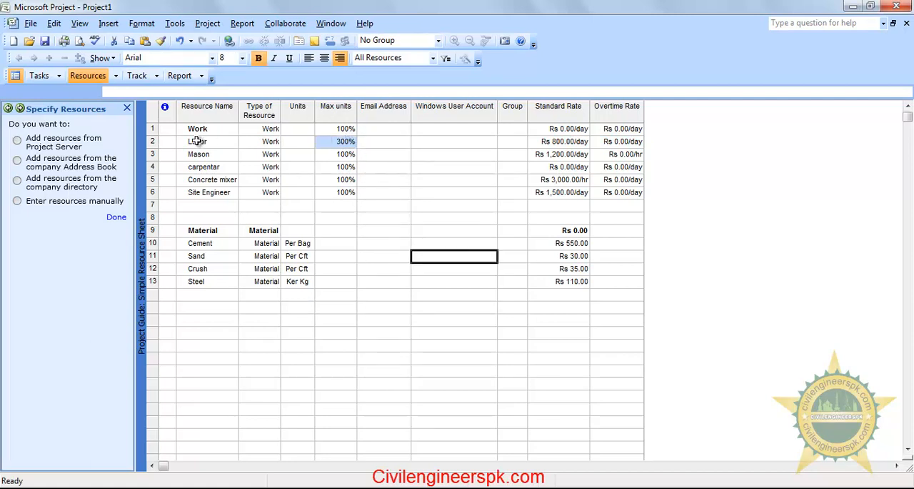
{"action": "left_click", "coordinate": [151, 141]}
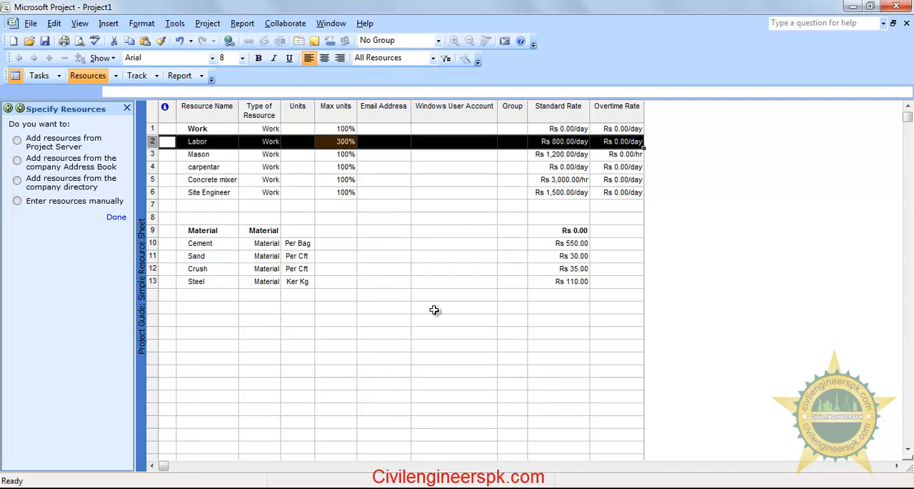
{"action": "left_click", "coordinate": [435, 309]}
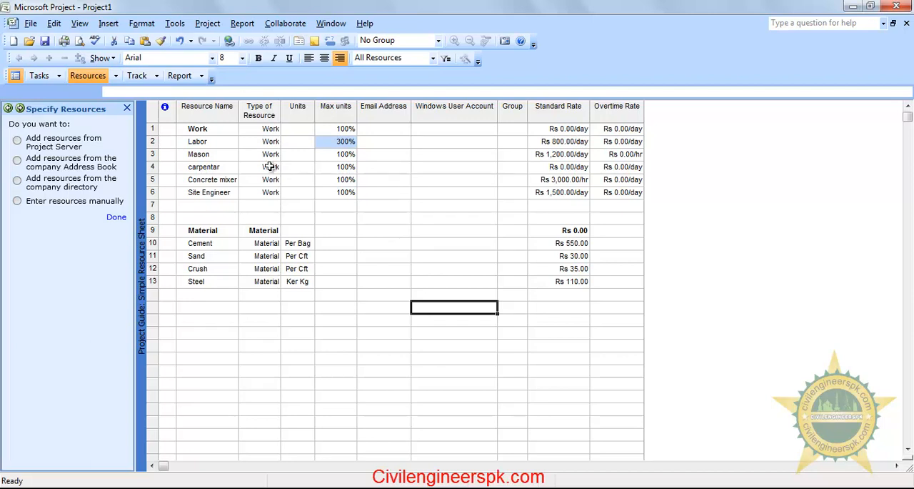
{"action": "left_click", "coordinate": [333, 141]}
{"action": "left_click", "coordinate": [378, 217]}
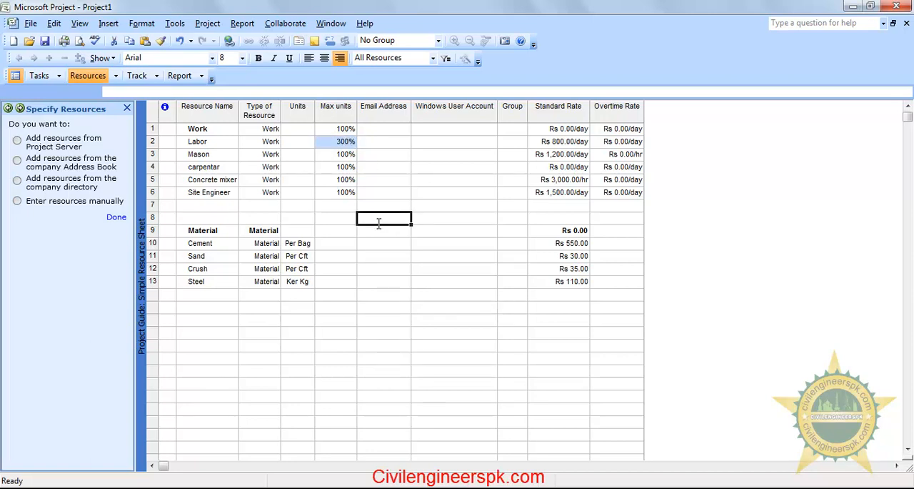